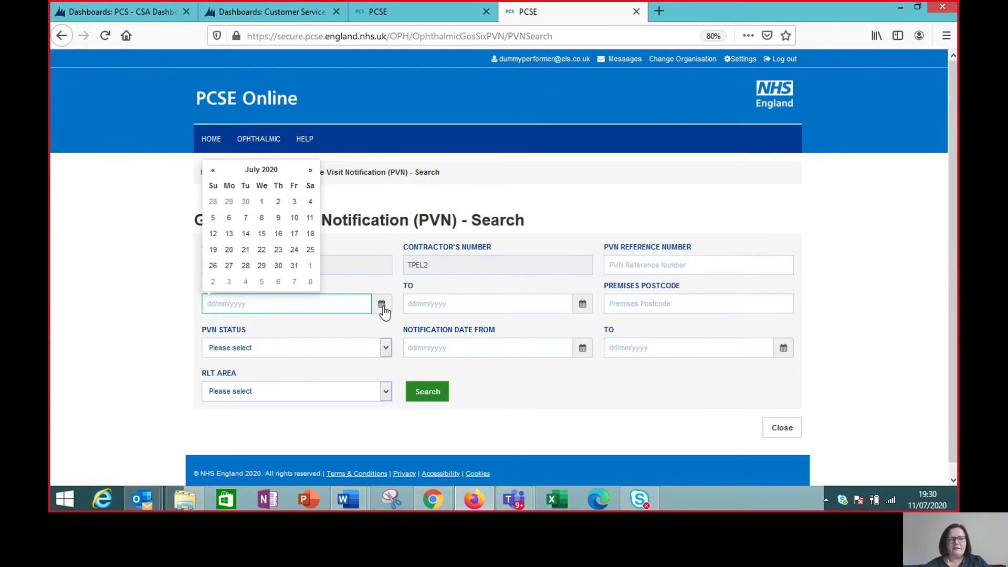
# Search the pre-visit notifications for visit dates from 11/07/2020 to 11/07/2020.
pyautogui.click(312, 219)
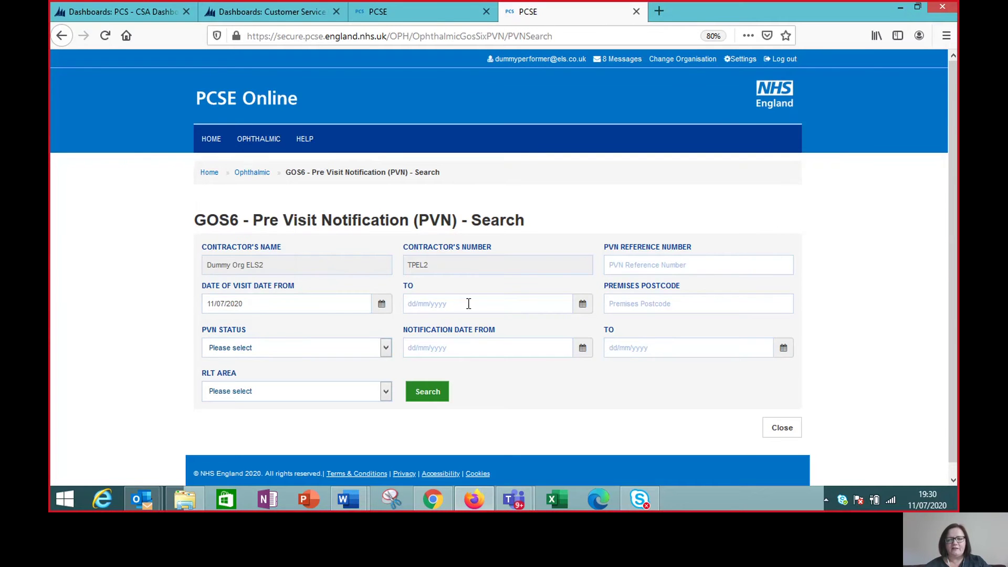
pyautogui.click(585, 307)
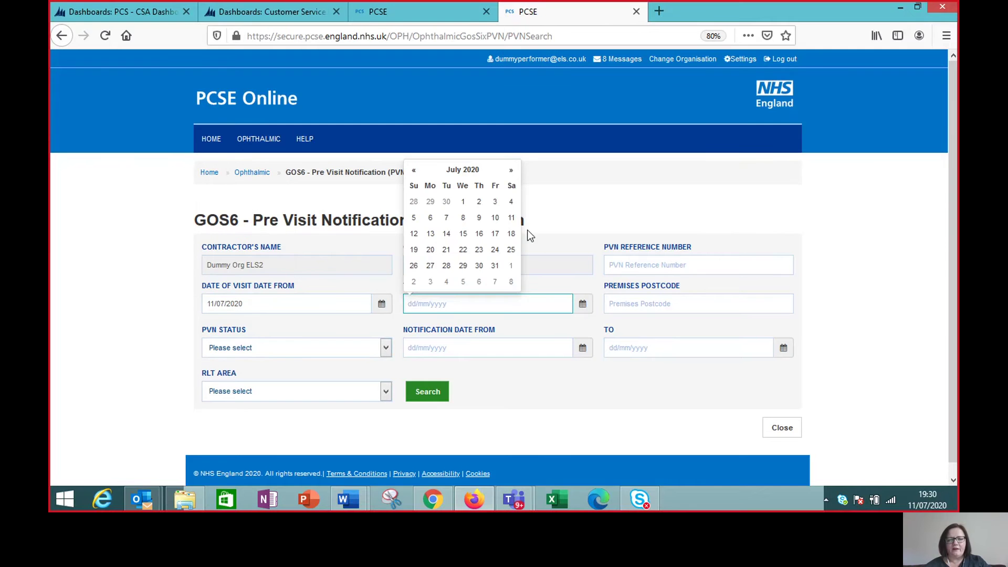
pyautogui.click(511, 218)
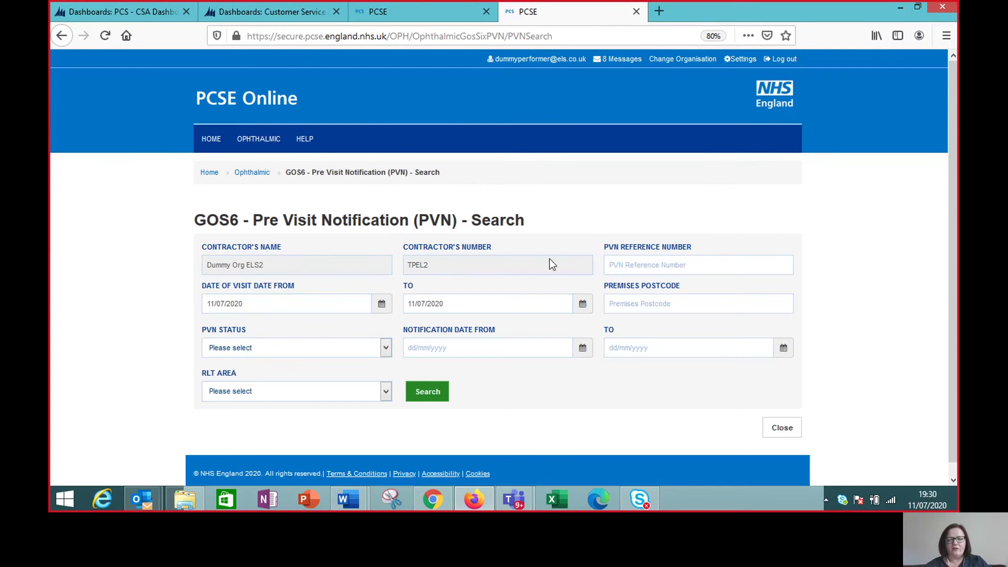
pyautogui.click(436, 394)
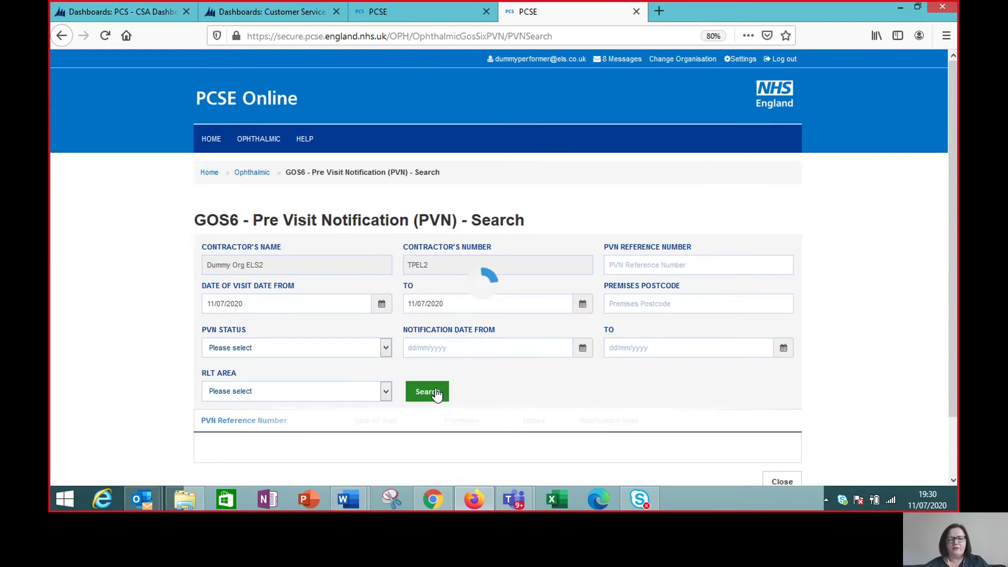
# Start adding a patient to the accepted notification, choosing the title Miss and entering the patient's first name and surname.
pyautogui.scroll(-2, 499, 327)
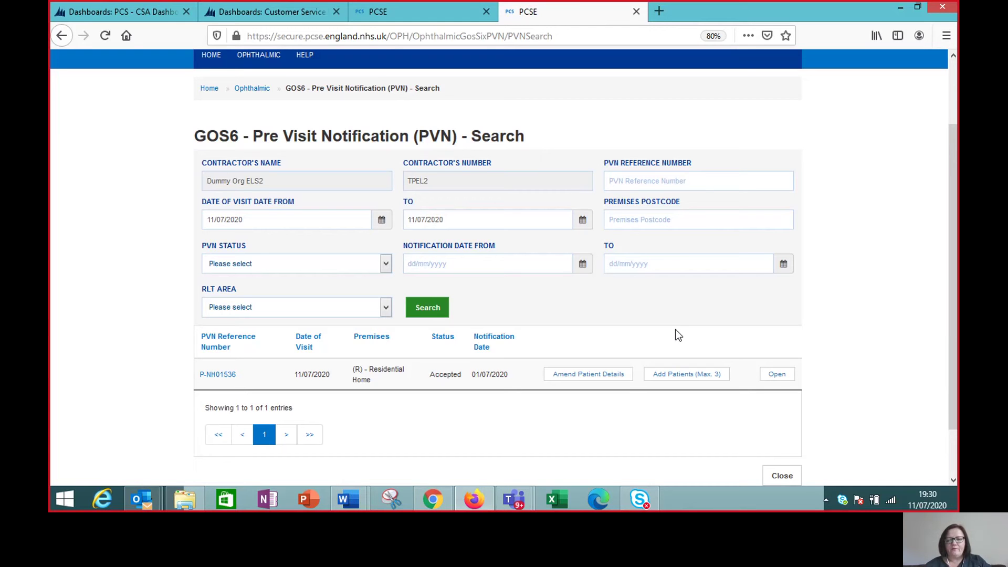
pyautogui.click(679, 376)
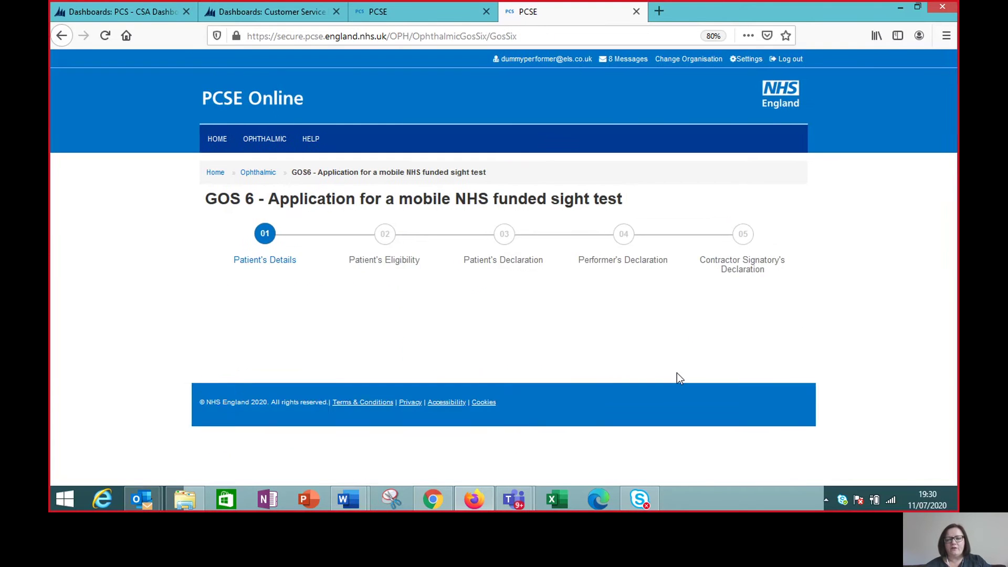
pyautogui.moveTo(954, 237); pyautogui.dragTo(957, 324)
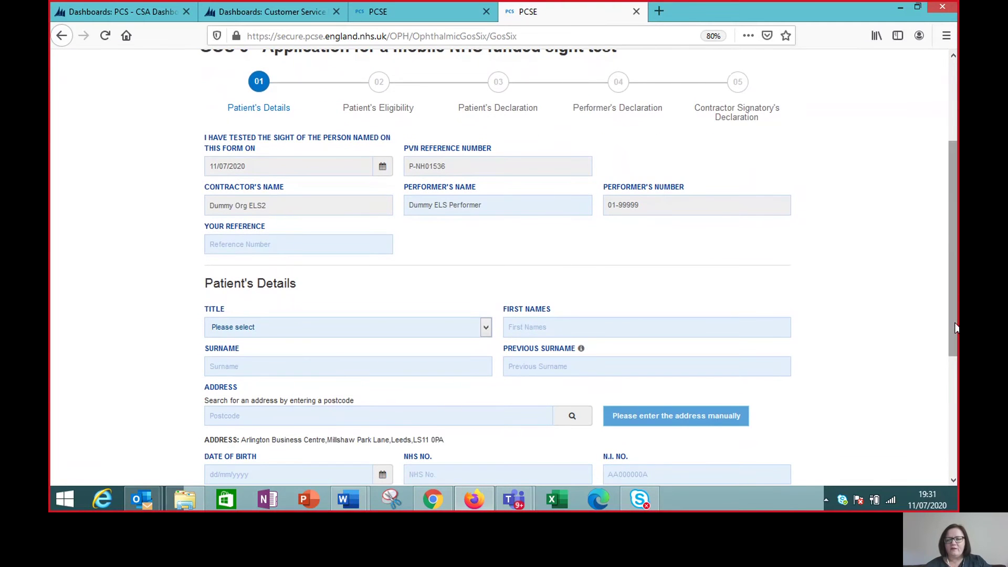
pyautogui.moveTo(954, 323); pyautogui.dragTo(954, 372)
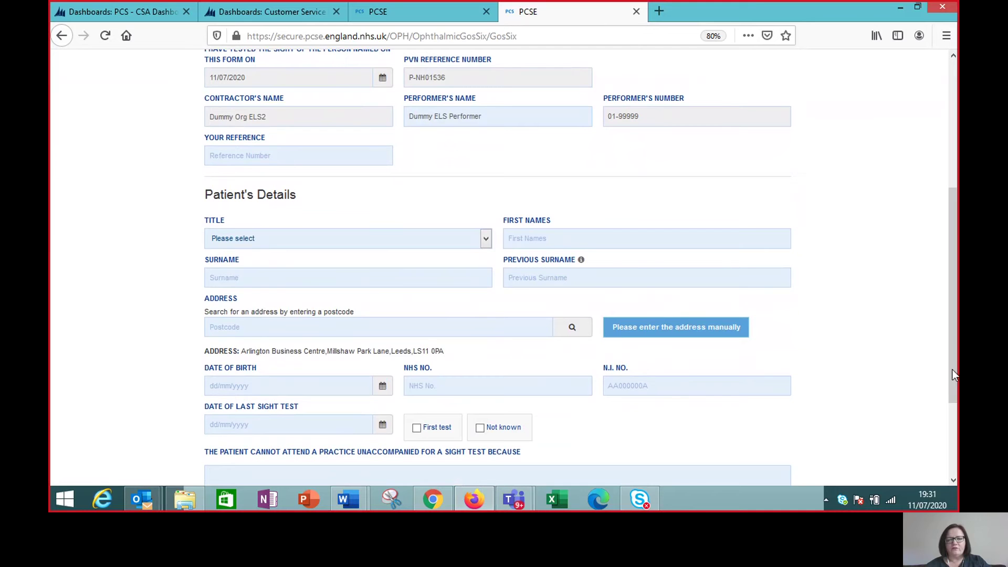
pyautogui.click(487, 238)
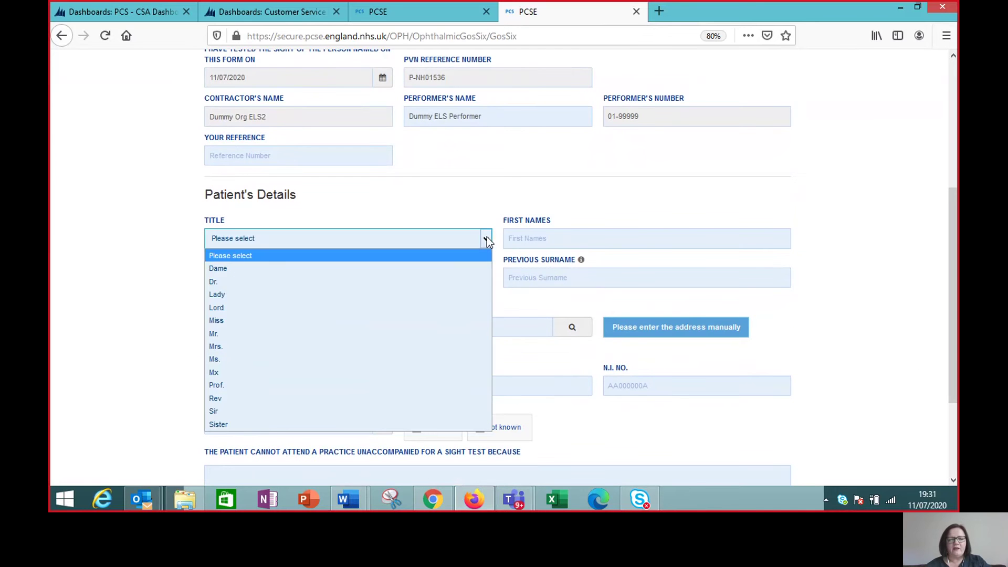
pyautogui.click(356, 323)
pyautogui.click(549, 238)
pyautogui.write('Patient')
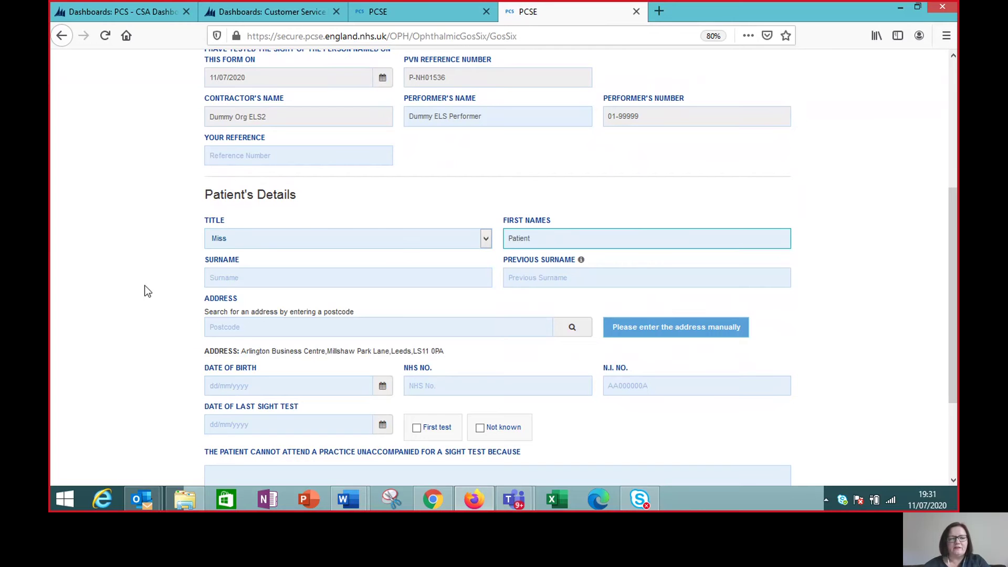
pyautogui.click(236, 276)
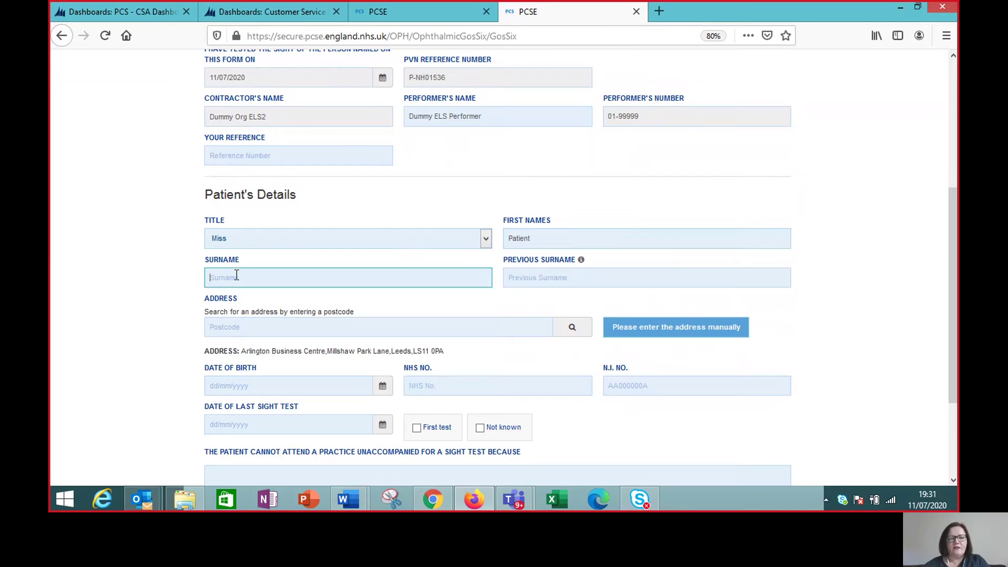
pyautogui.write('Three')
# Enter the patient's date of birth and mark the date of last sight test as Not known.
pyautogui.moveTo(952, 382); pyautogui.dragTo(952, 417)
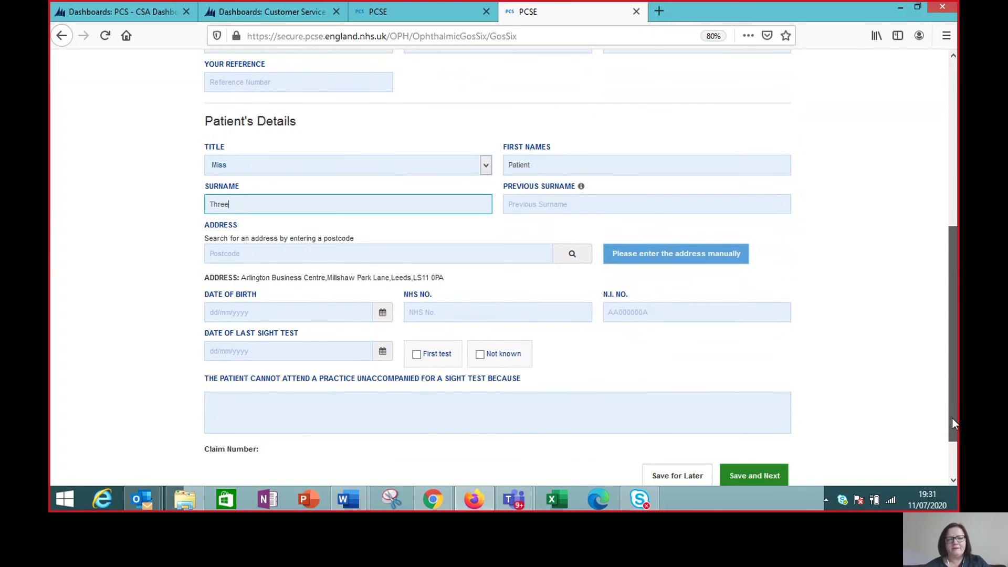
pyautogui.click(245, 314)
pyautogui.write('12/12/')
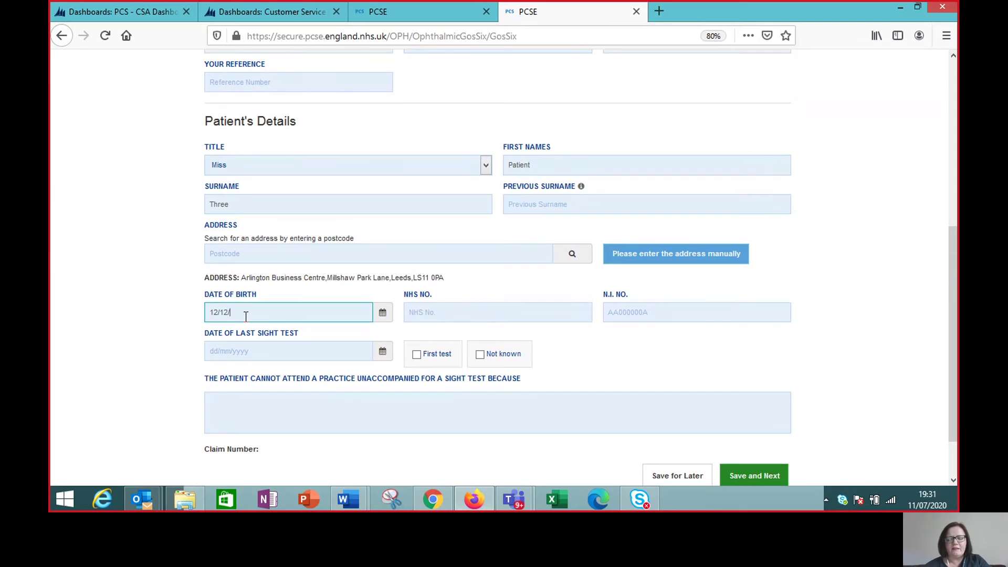
pyautogui.write('19')
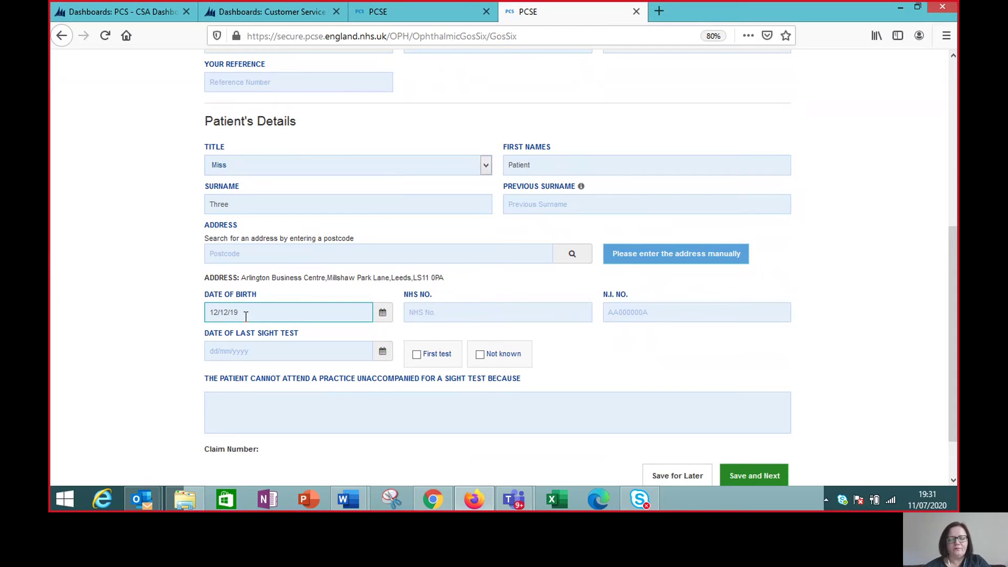
pyautogui.write('25')
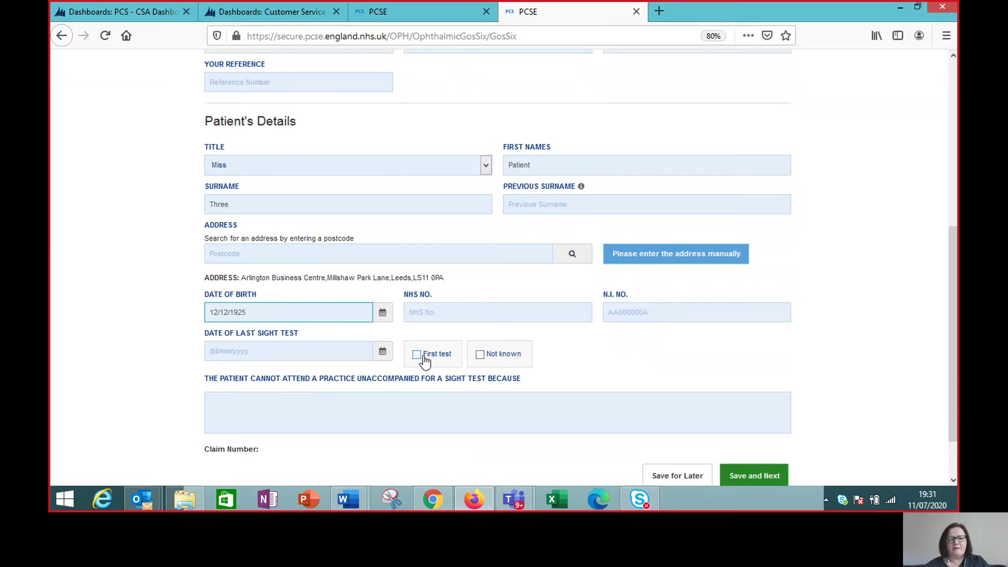
pyautogui.click(480, 355)
# Enter "Due to dementia" as the reason the patient cannot attend a practice unaccompanied and save the patient's details.
pyautogui.click(387, 401)
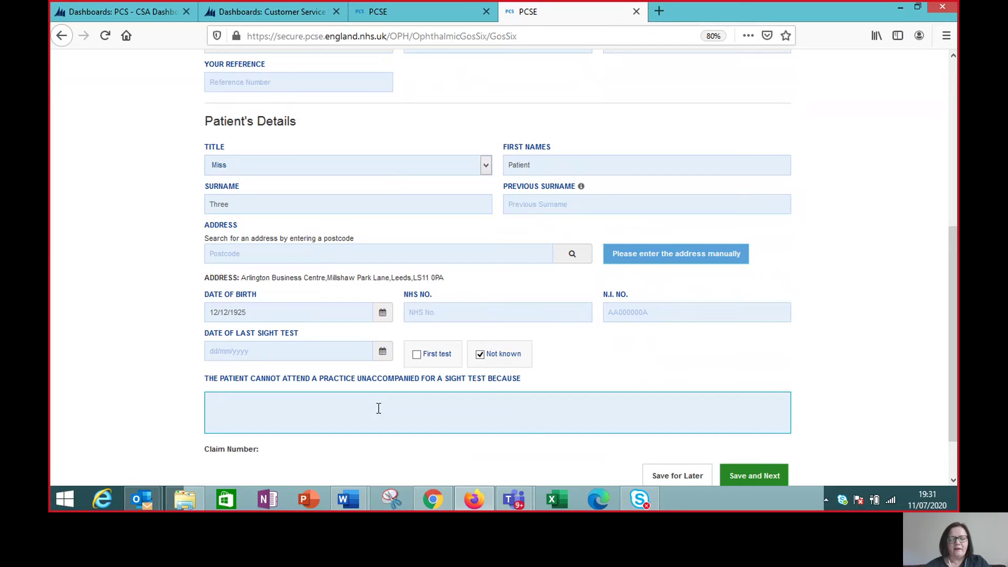
pyautogui.write('Due to dementia')
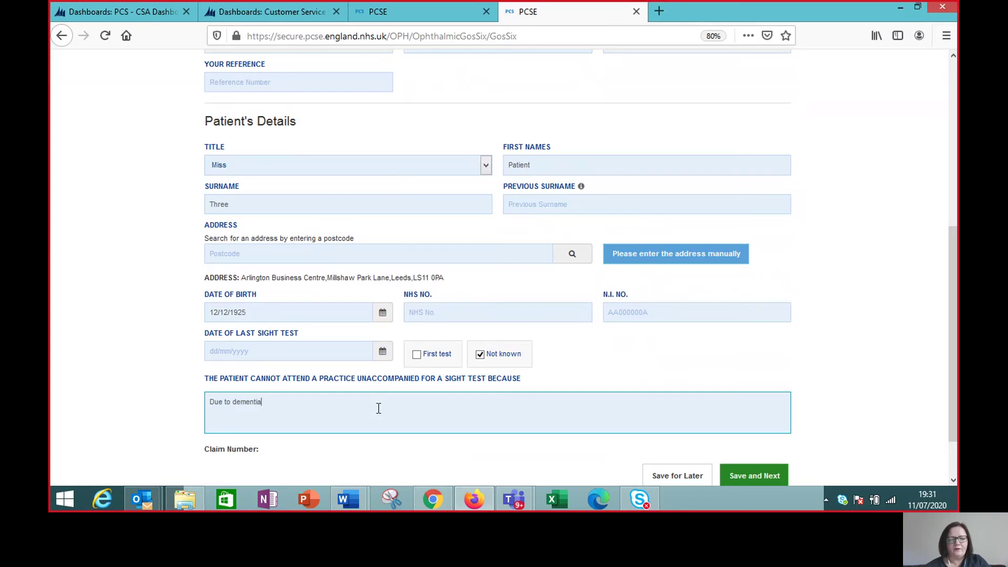
pyautogui.click(770, 477)
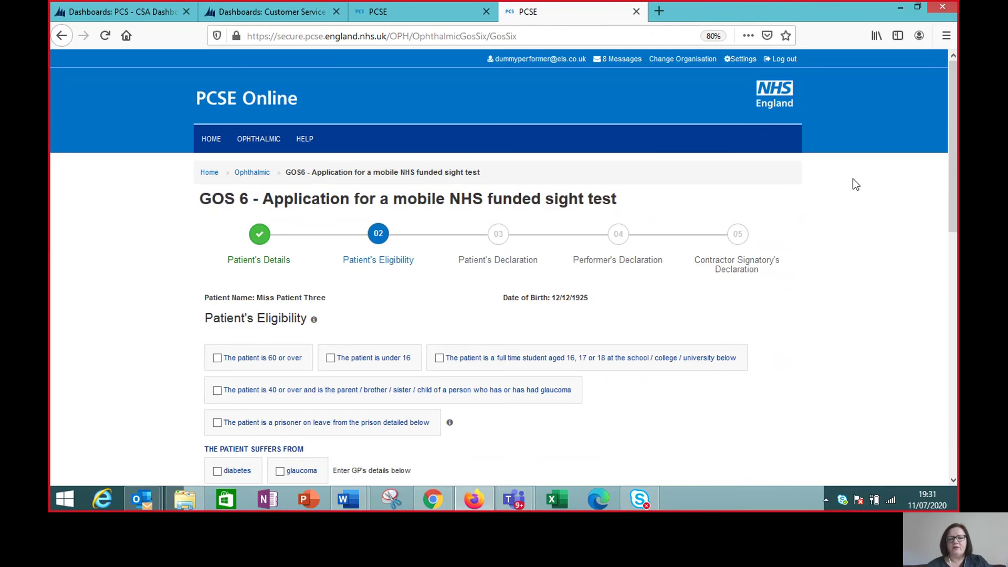
# Complete the patient's eligibility with evidence not seen and the patient receiving Pension Credit Guarantee Credit, and continue to the declaration.
pyautogui.moveTo(953, 210); pyautogui.dragTo(956, 344)
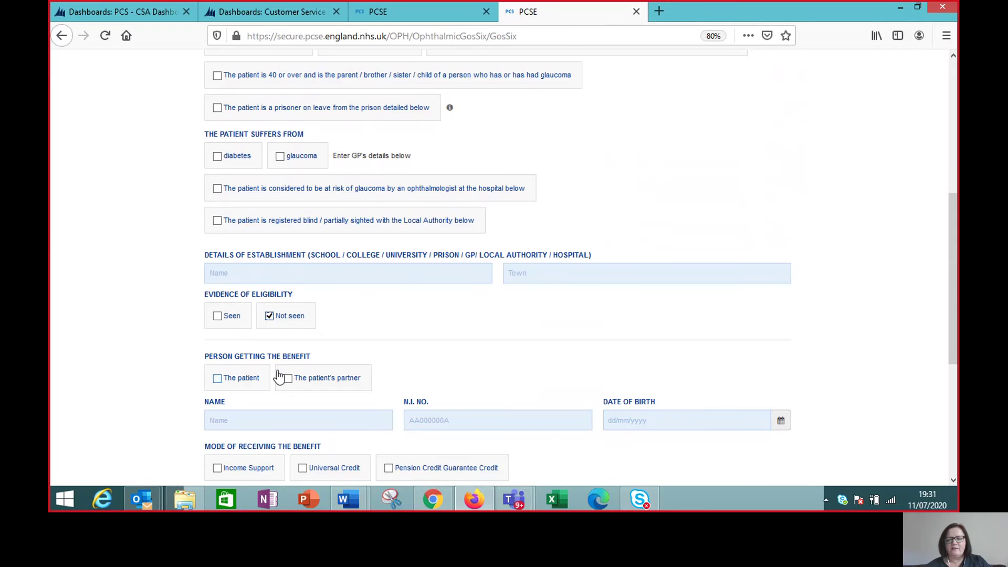
pyautogui.moveTo(954, 314); pyautogui.dragTo(954, 364)
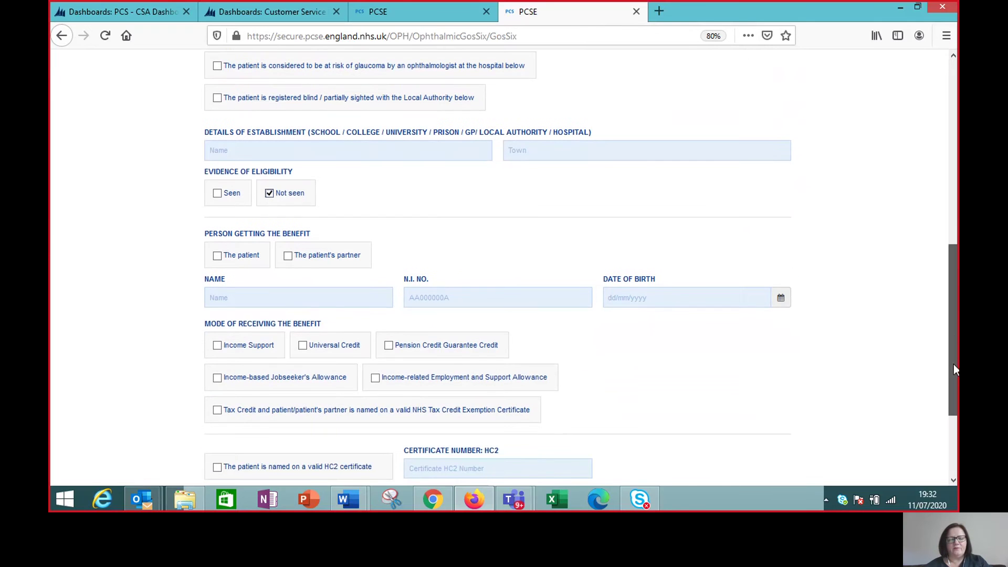
pyautogui.click(217, 256)
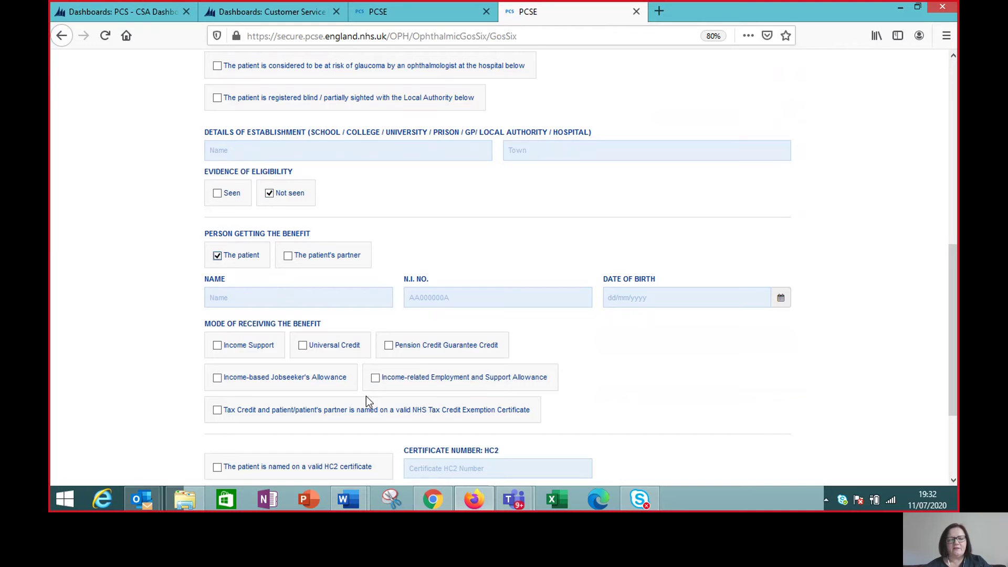
pyautogui.click(390, 347)
pyautogui.moveTo(957, 318); pyautogui.dragTo(948, 421)
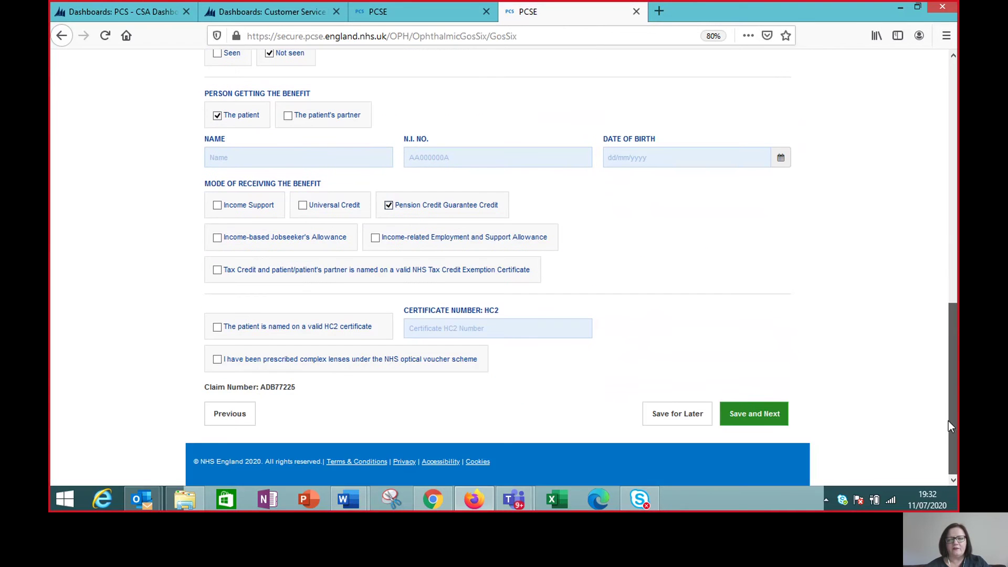
pyautogui.click(775, 418)
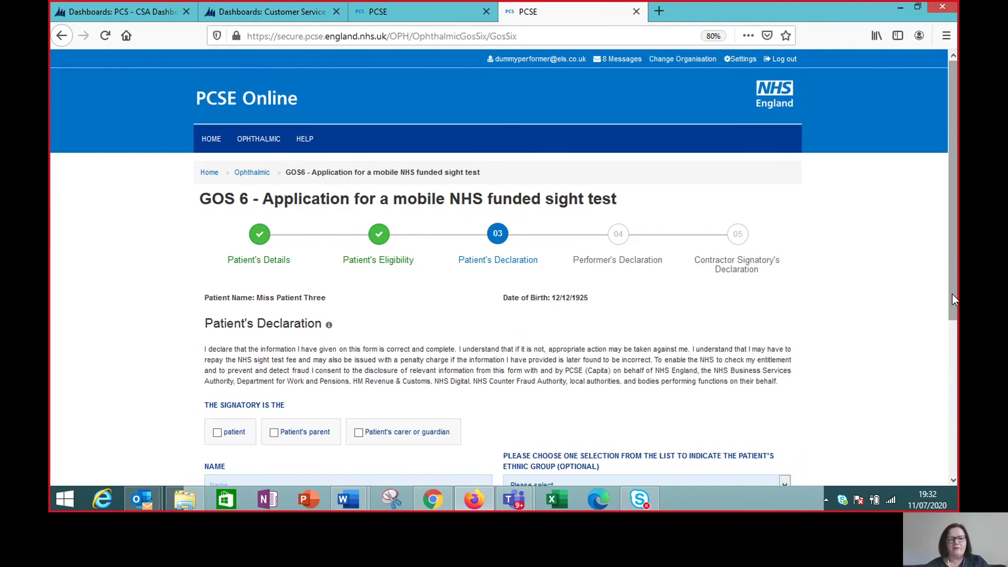
# Set the declaration's signatory as the patient's carer or guardian, with the same address as the patient, and enter the signatory's name.
pyautogui.scroll(-3, 955, 298)
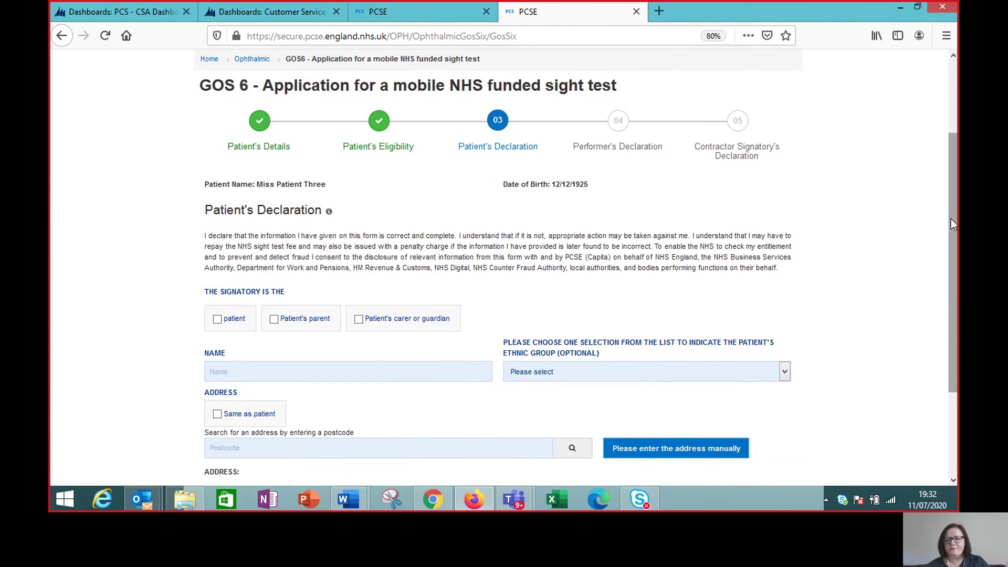
pyautogui.moveTo(954, 336); pyautogui.dragTo(954, 439)
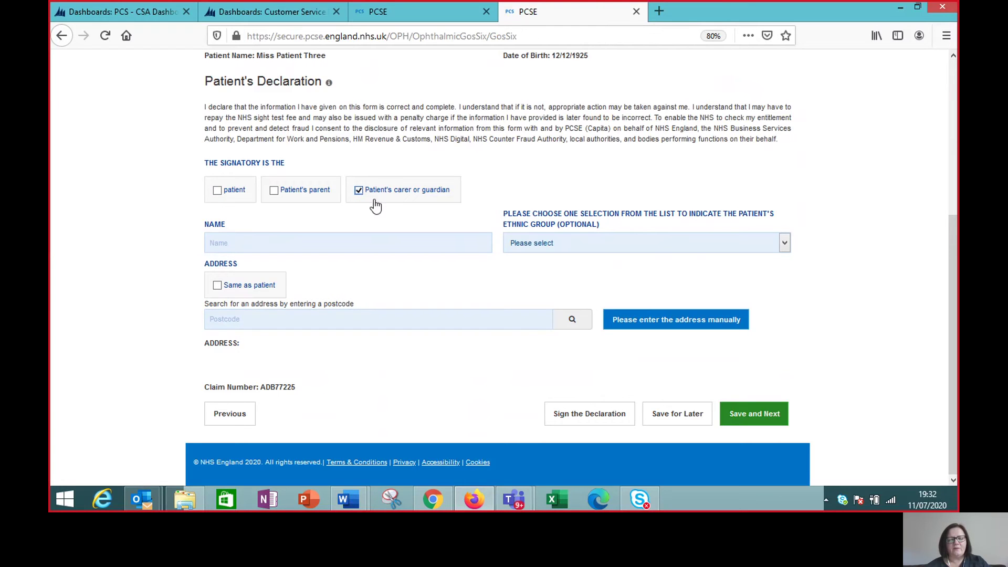
pyautogui.click(218, 285)
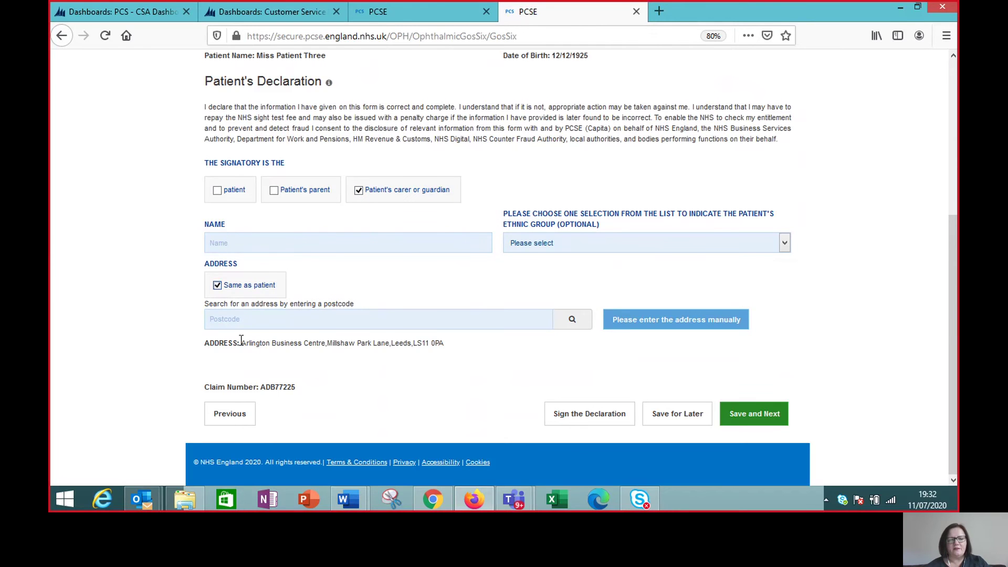
pyautogui.click(249, 241)
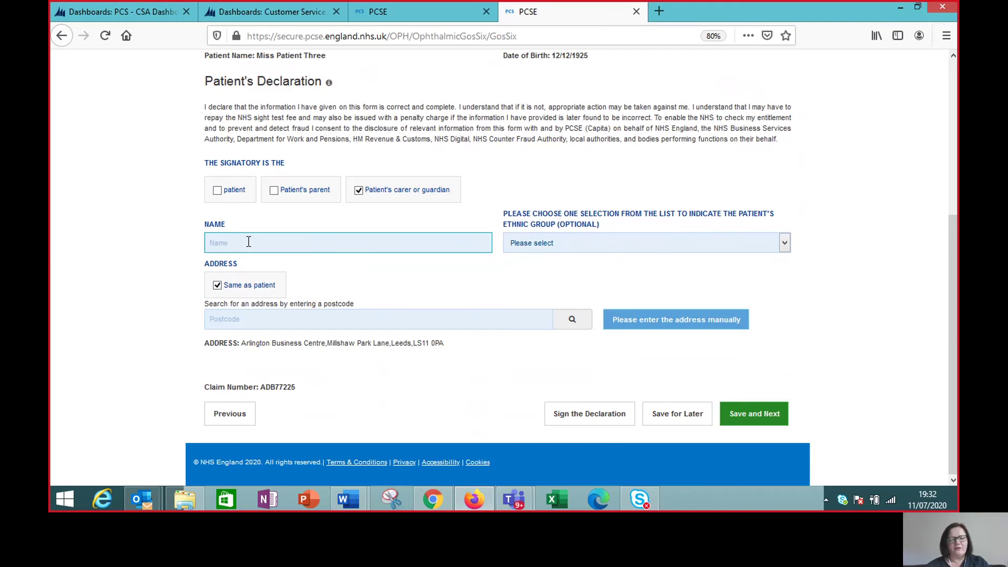
pyautogui.write('P')
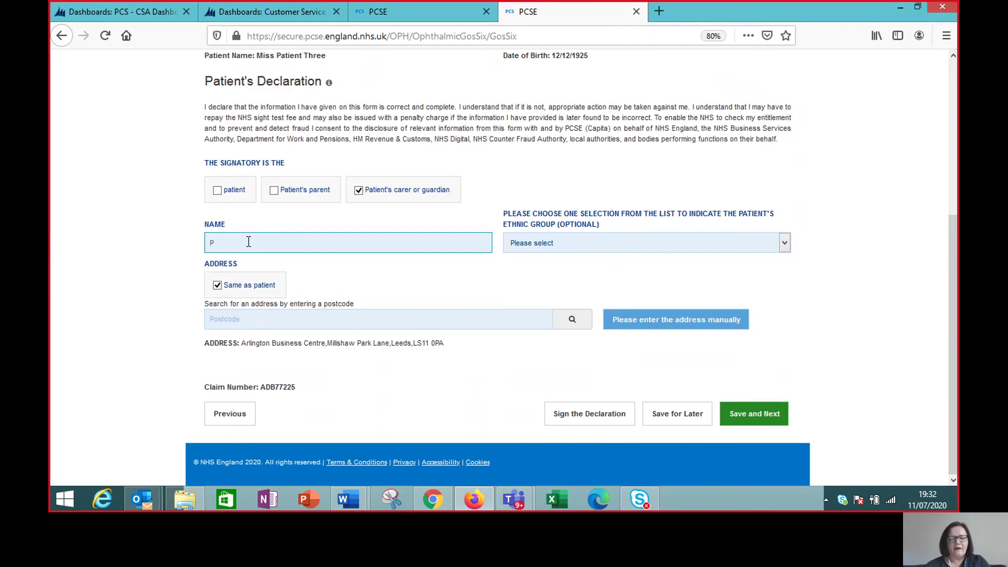
pyautogui.write('atient')
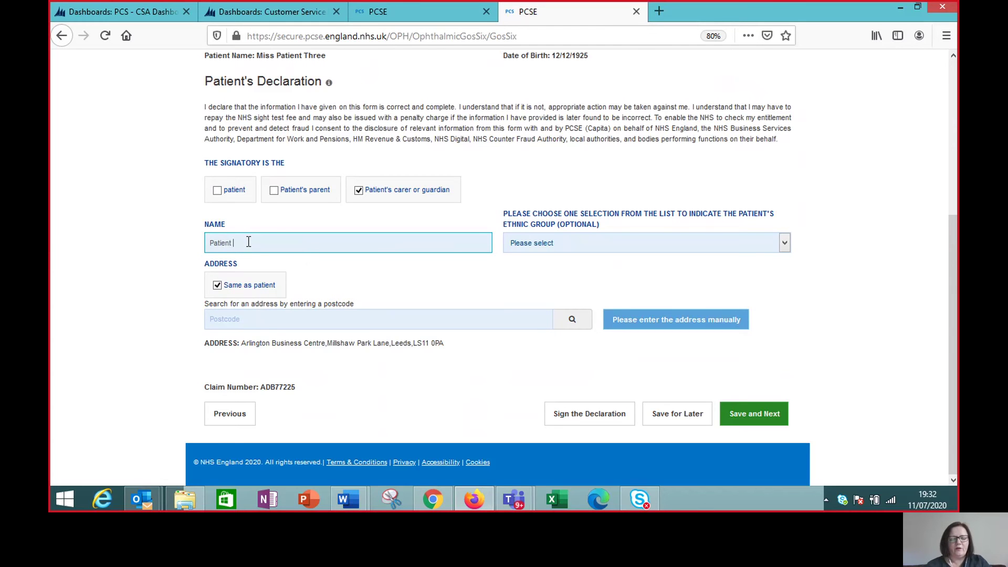
pyautogui.write(' Daughter')
# Generate the QR code for the patient's declaration, open its signature page, and draw and accept a signature.
pyautogui.click(564, 415)
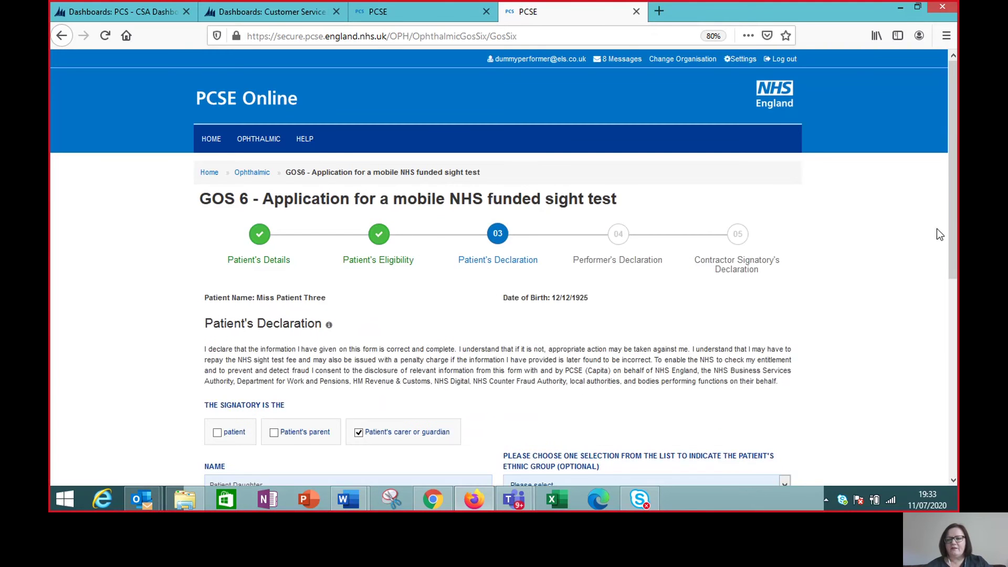
pyautogui.moveTo(953, 250); pyautogui.dragTo(949, 424)
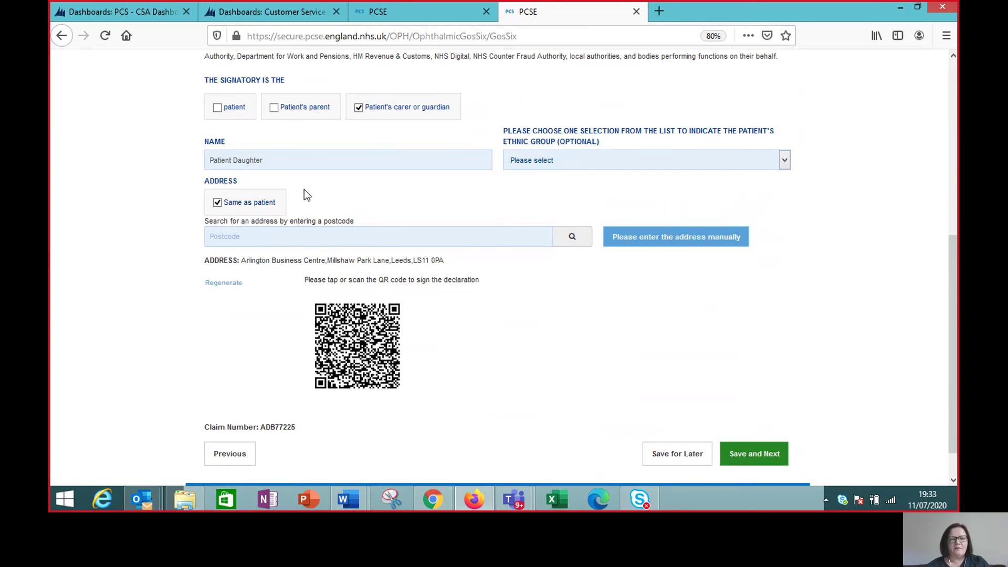
pyautogui.click(358, 352)
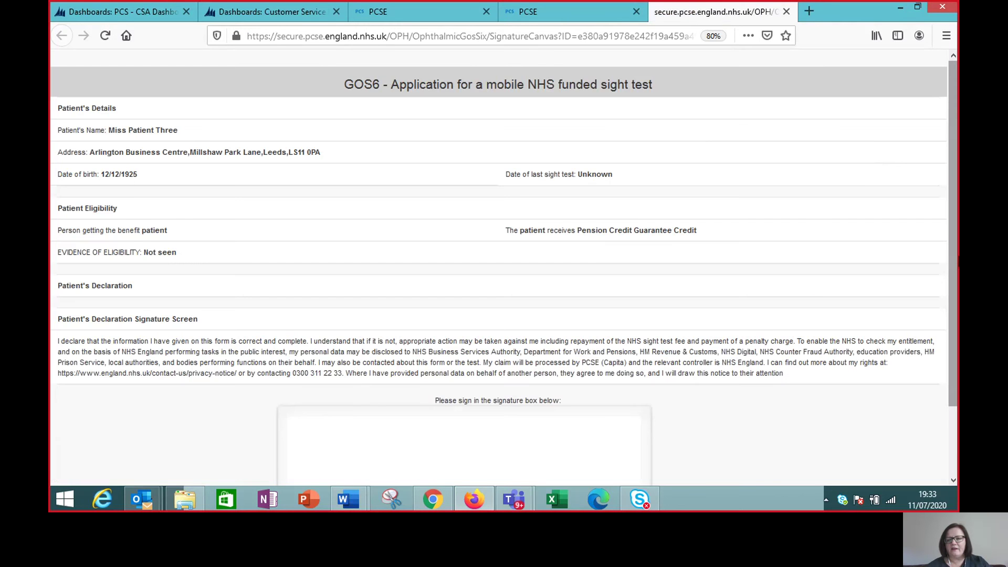
pyautogui.scroll(-3, 951, 335)
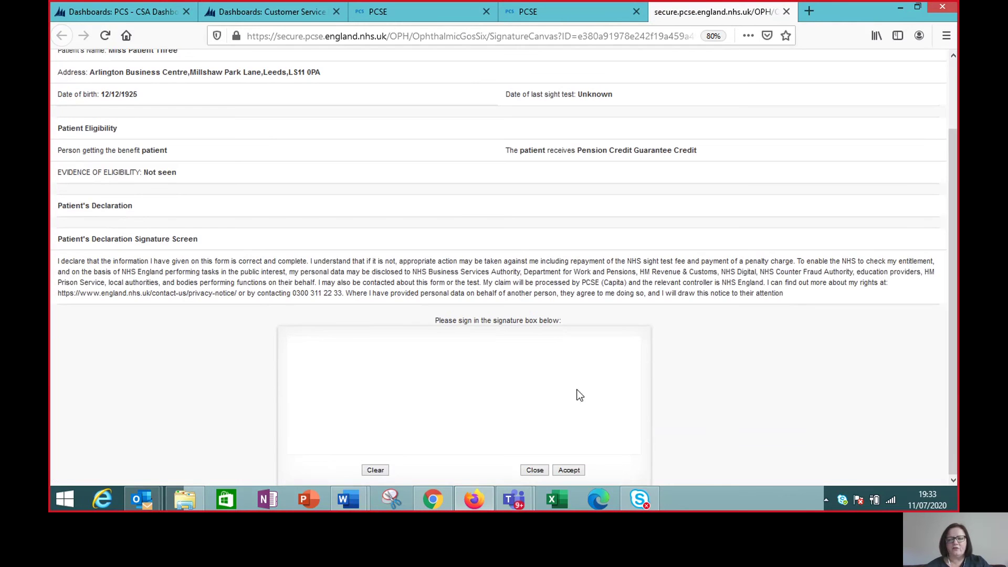
pyautogui.moveTo(375, 408)
pyautogui.mouseDown()
pyautogui.moveTo(439, 399)
pyautogui.moveTo(544, 409)
pyautogui.mouseUp()
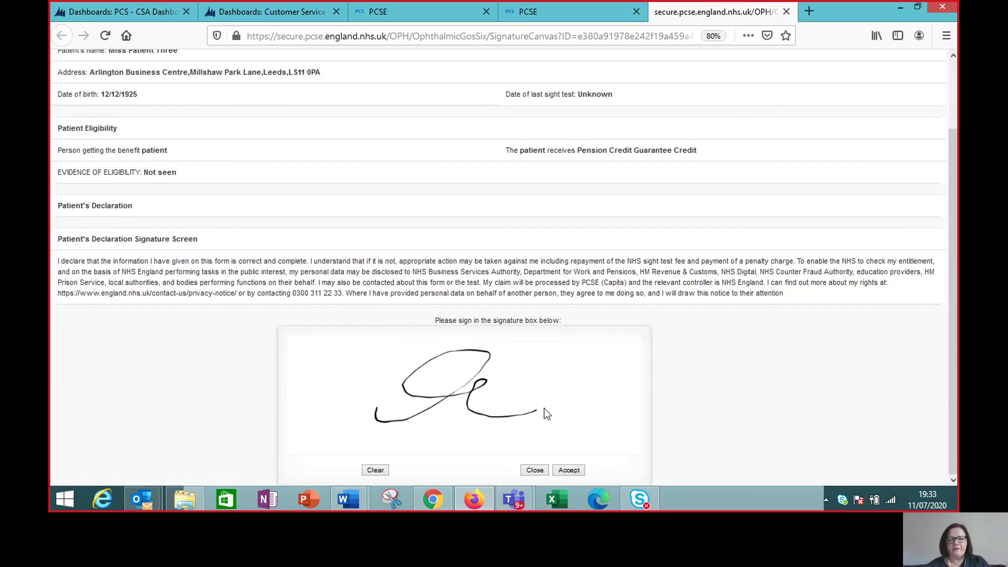
pyautogui.click(570, 471)
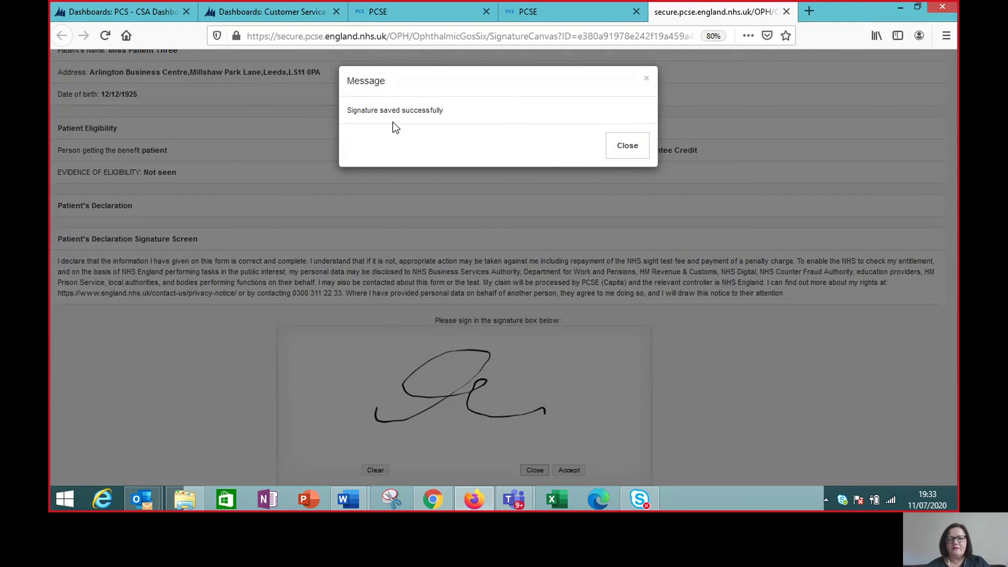
# Close the signature confirmation, save the patient's declaration and continue to the performer's declaration.
pyautogui.click(627, 148)
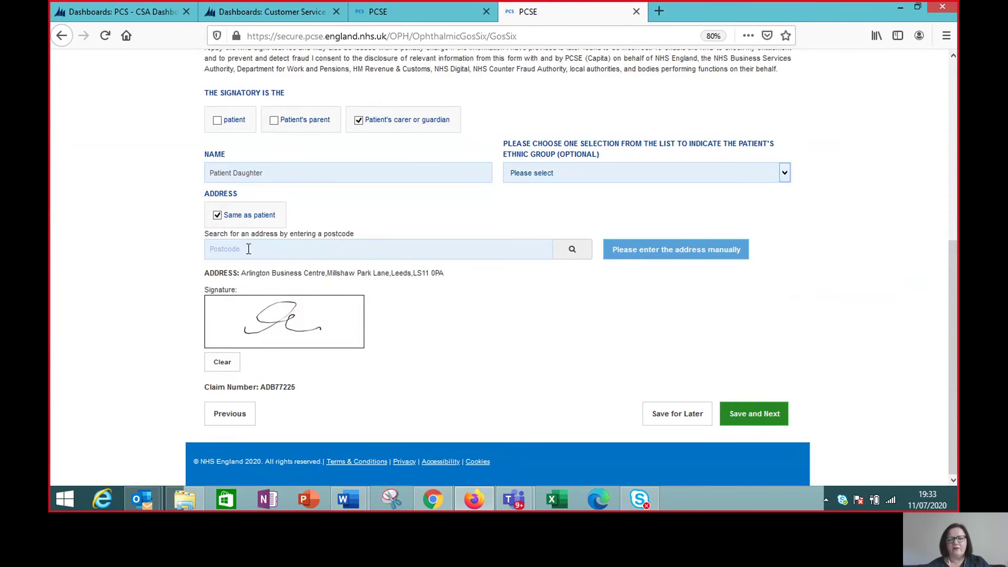
pyautogui.click(756, 426)
pyautogui.click(755, 415)
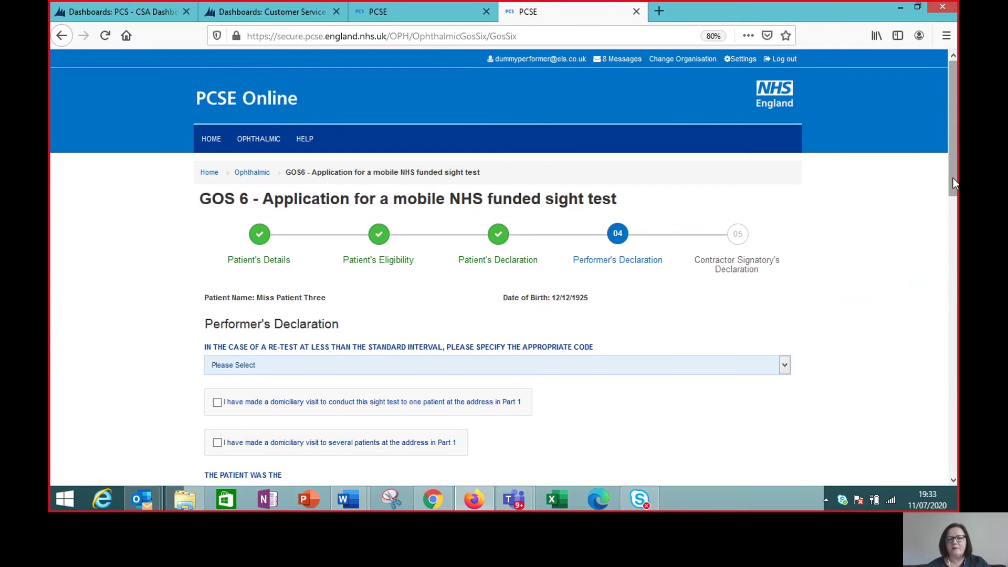
# Declare a domiciliary visit to several patients at the address, marking this patient as the 1st there and as referred.
pyautogui.moveTo(954, 183); pyautogui.dragTo(955, 261)
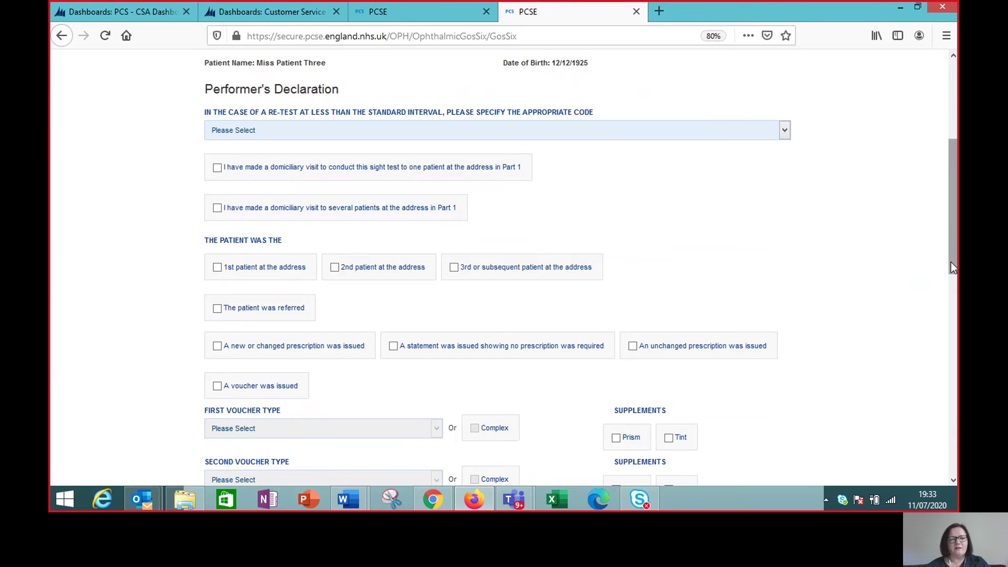
pyautogui.moveTo(951, 262); pyautogui.dragTo(951, 283)
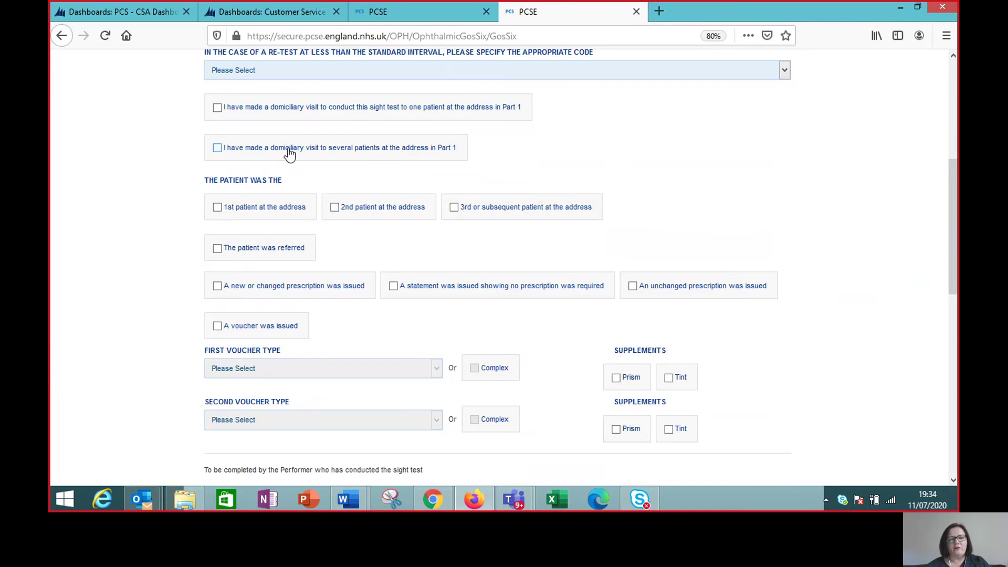
pyautogui.click(218, 148)
pyautogui.click(217, 207)
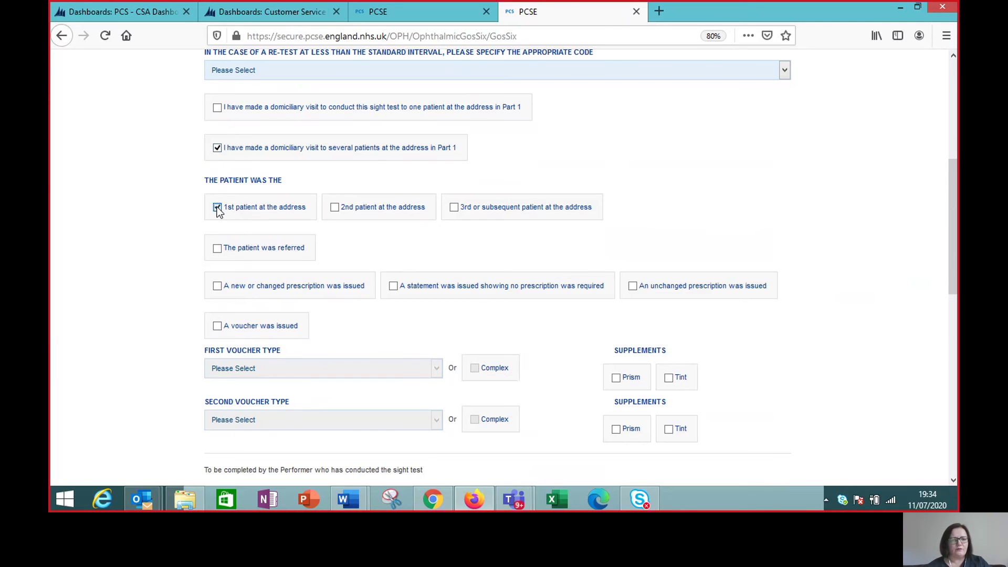
pyautogui.click(218, 249)
# Draw the performer's signature and try to save the claim awaiting the contractor signatory.
pyautogui.moveTo(954, 282); pyautogui.dragTo(955, 455)
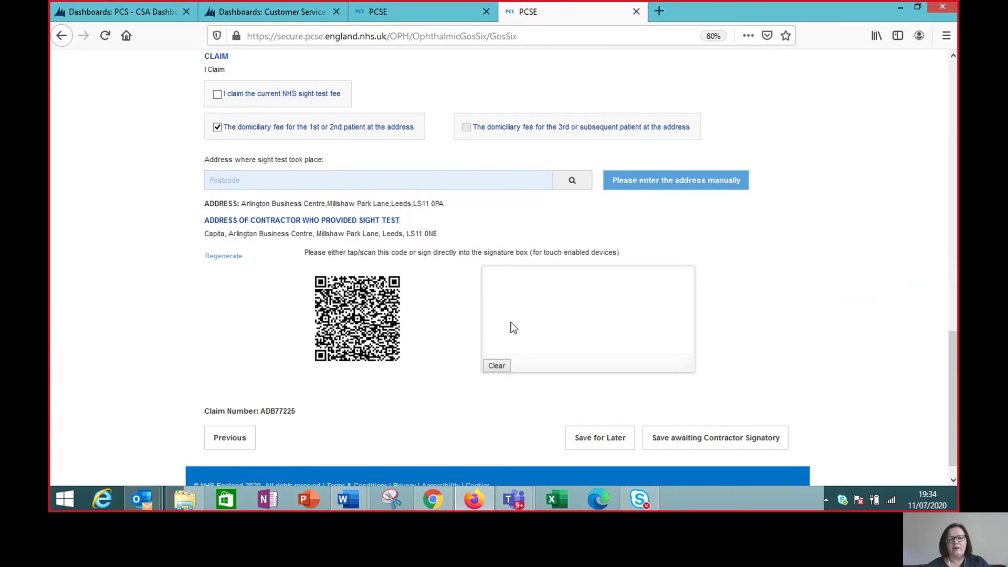
pyautogui.moveTo(504, 322); pyautogui.dragTo(651, 330)
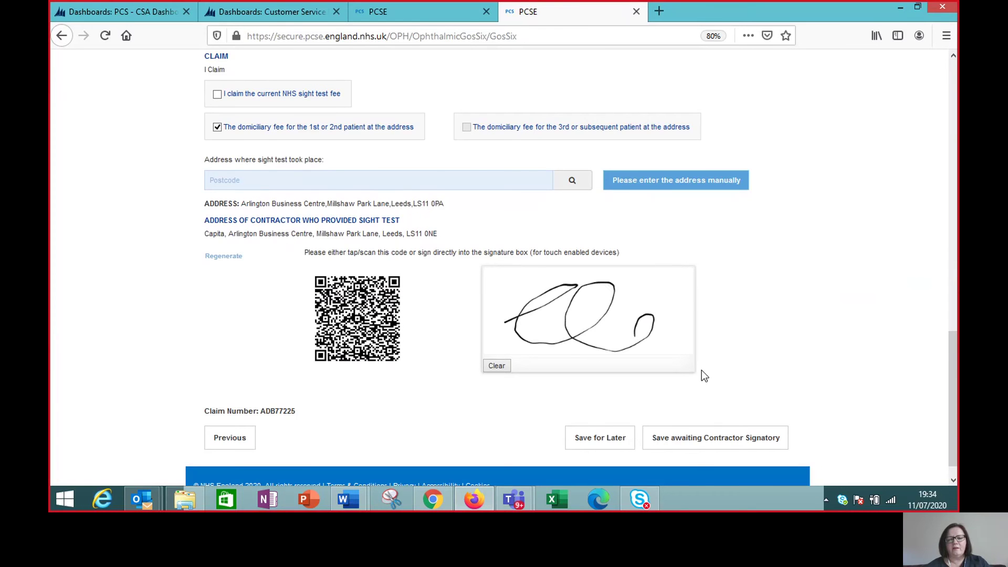
pyautogui.click(699, 444)
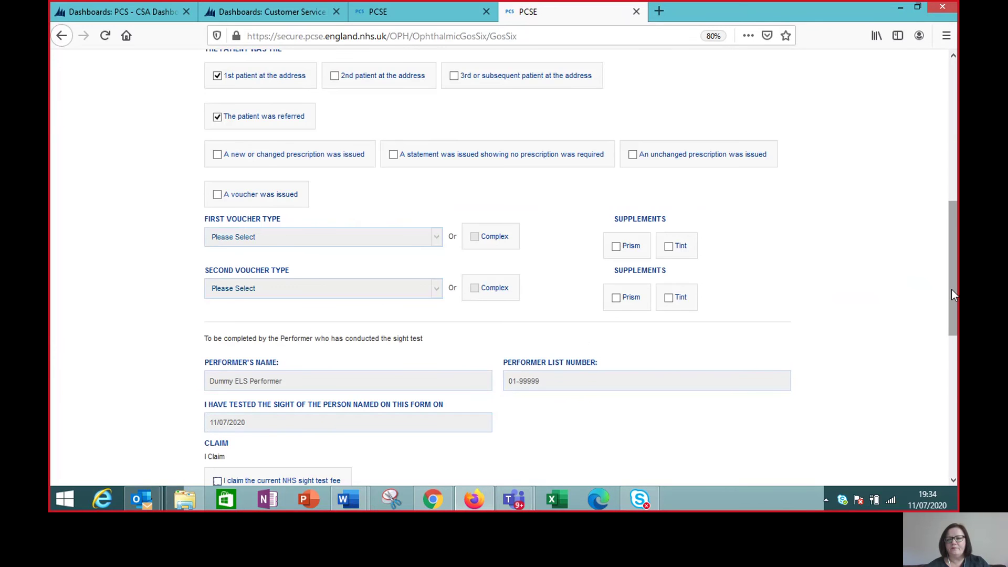
# Claim the current NHS sight test fee, draw the performer's signature again and save the claim awaiting the contractor signatory.
pyautogui.moveTo(955, 295); pyautogui.dragTo(943, 388)
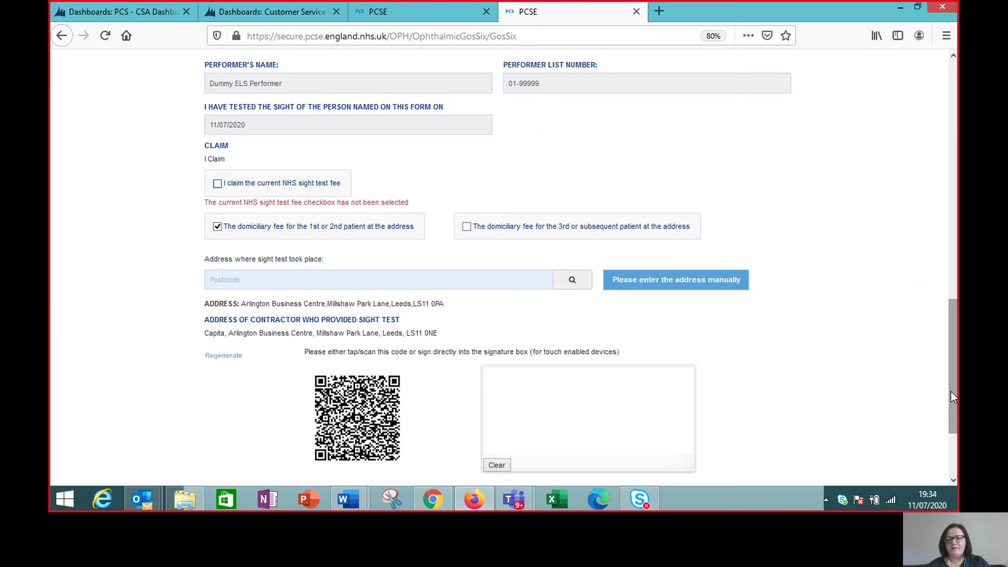
pyautogui.moveTo(952, 396); pyautogui.dragTo(951, 402)
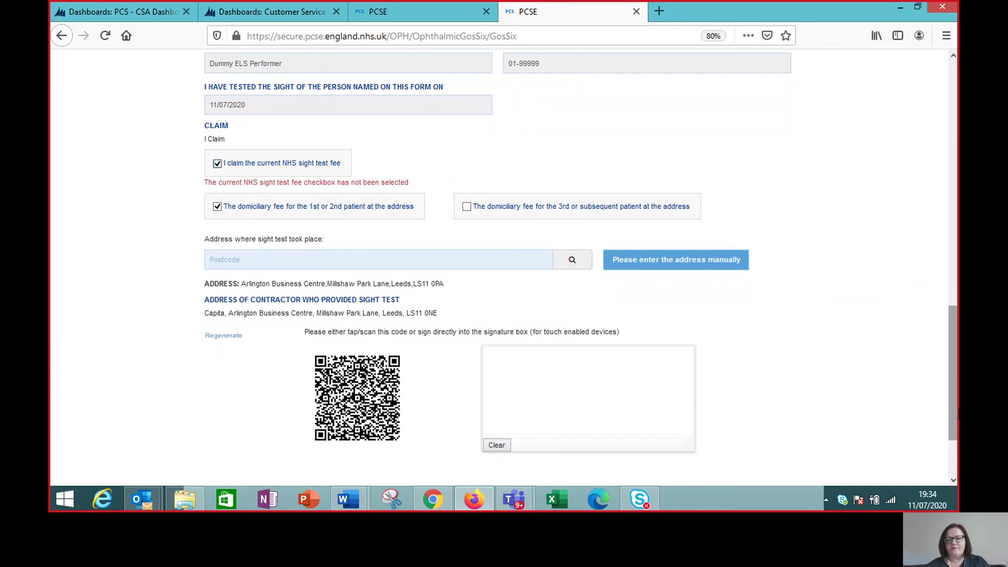
pyautogui.moveTo(955, 413)
pyautogui.mouseDown()
pyautogui.moveTo(956, 211)
pyautogui.moveTo(952, 445)
pyautogui.mouseUp()
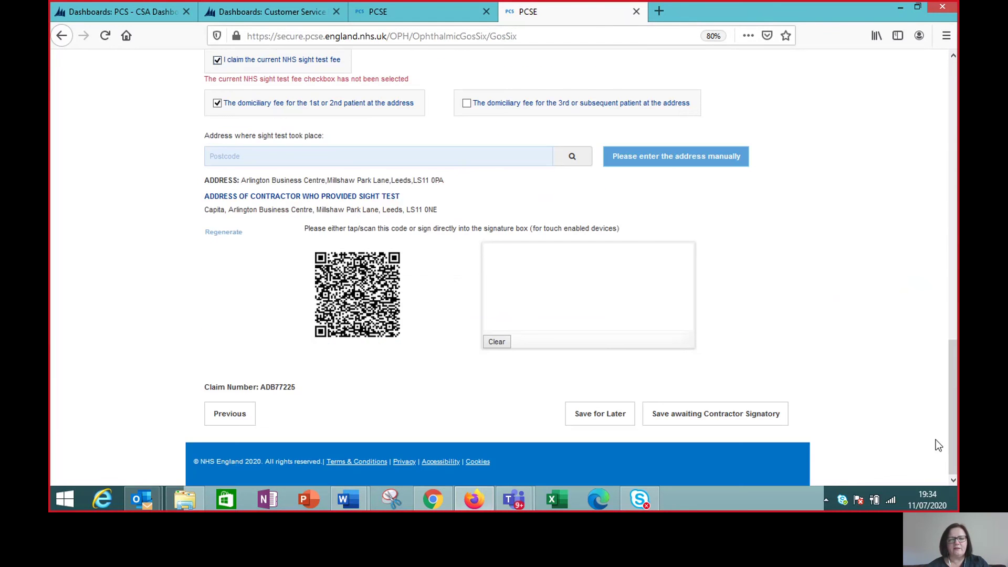
pyautogui.moveTo(505, 294)
pyautogui.mouseDown()
pyautogui.moveTo(648, 324)
pyautogui.moveTo(693, 147)
pyautogui.mouseUp()
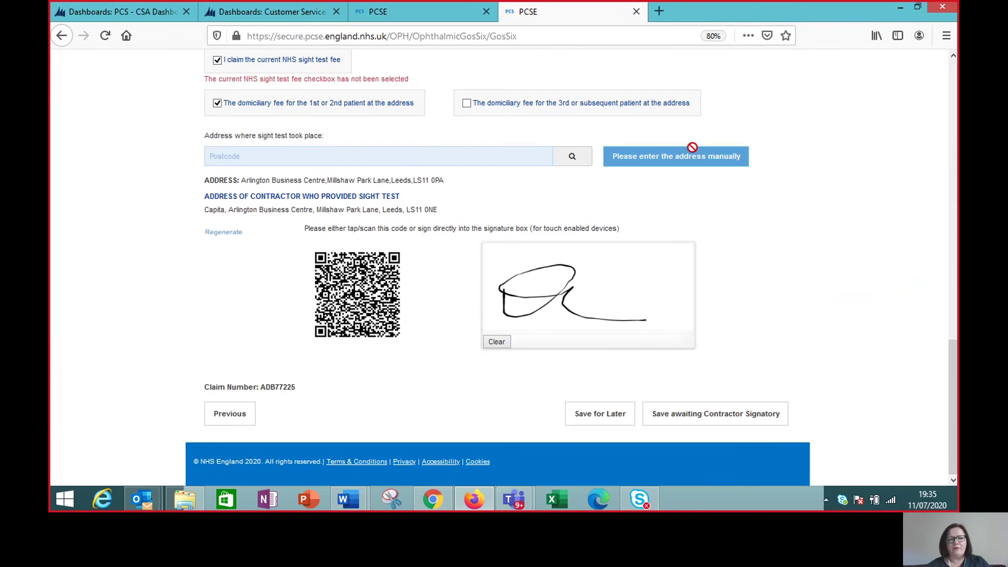
pyautogui.click(733, 425)
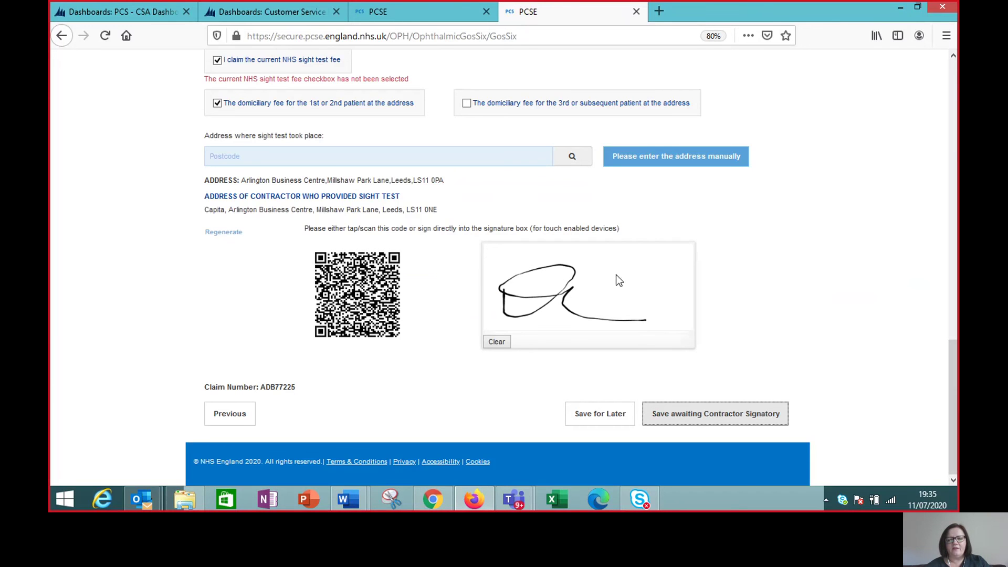
# Return to the Ophthalmic area and open the search for an existing GOS6 PVN through the claim options.
pyautogui.moveTo(956, 391); pyautogui.dragTo(954, 102)
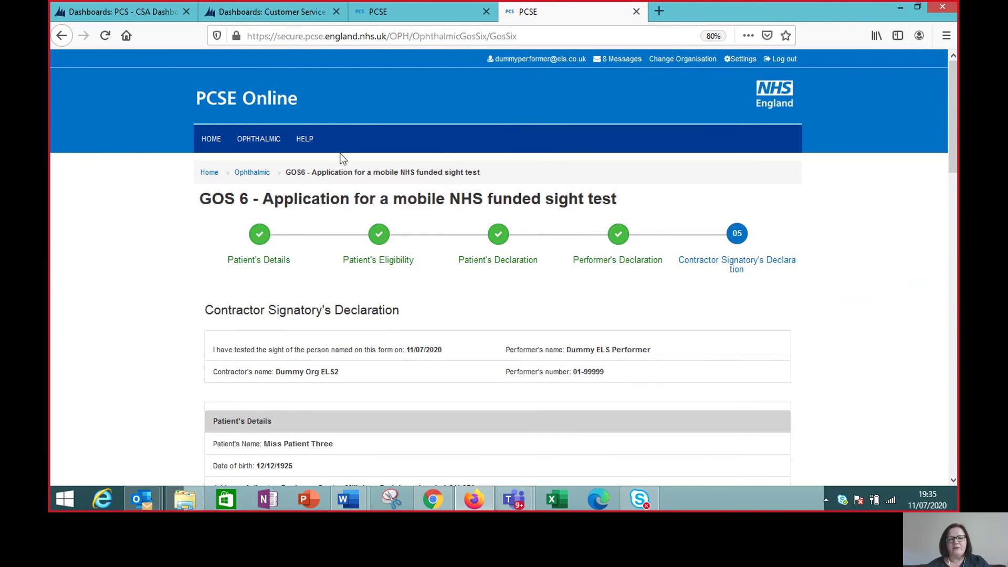
pyautogui.click(253, 173)
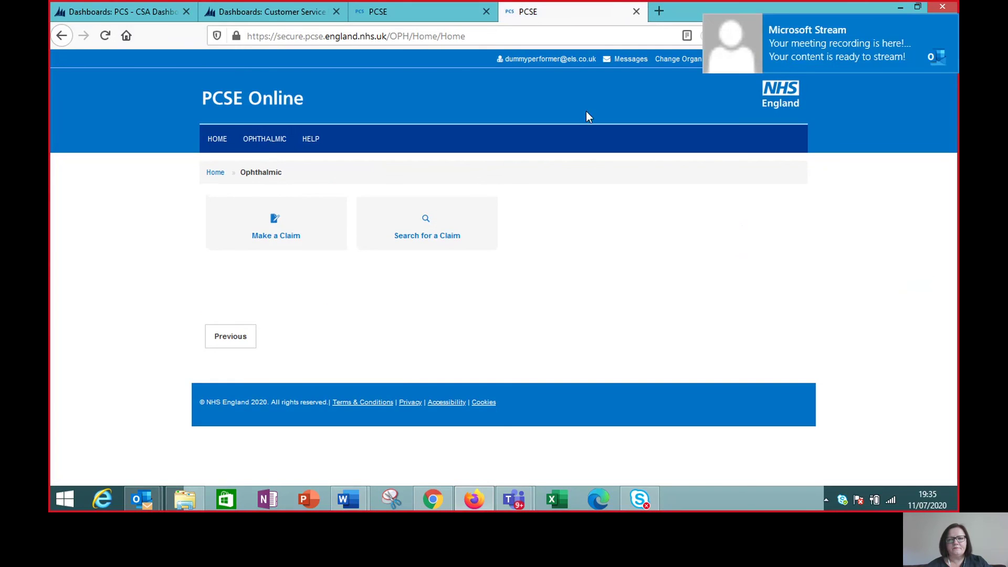
pyautogui.click(950, 24)
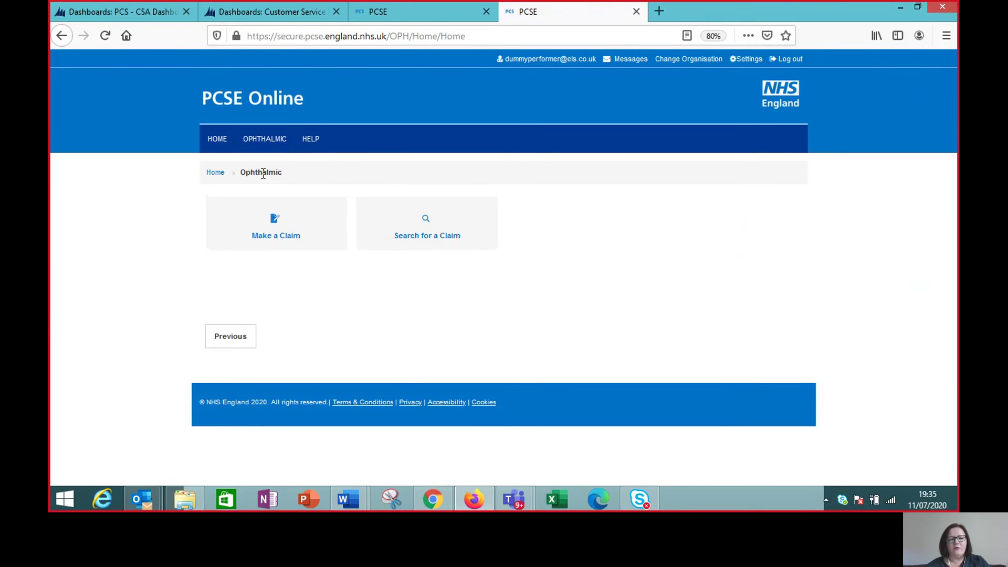
pyautogui.click(301, 221)
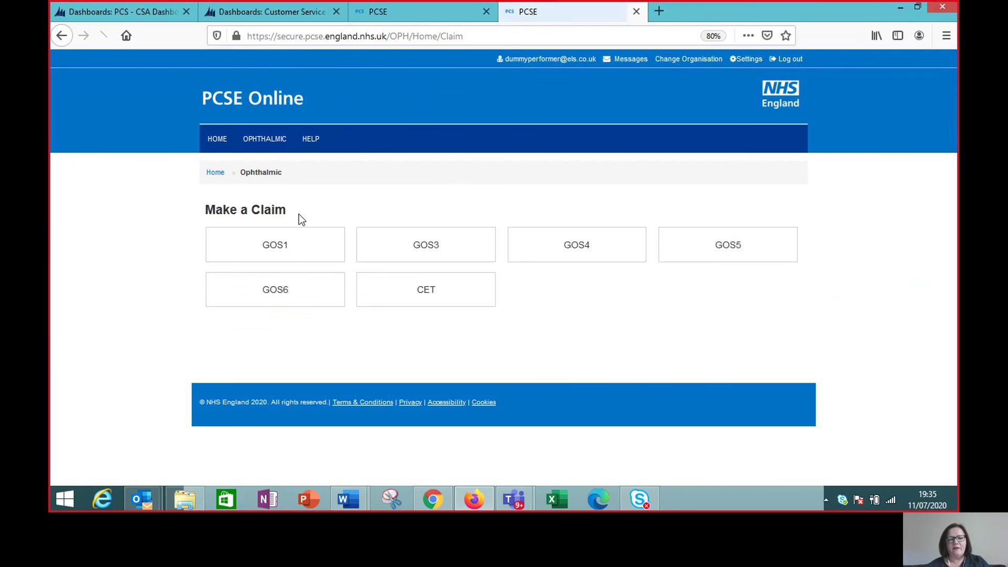
pyautogui.click(278, 293)
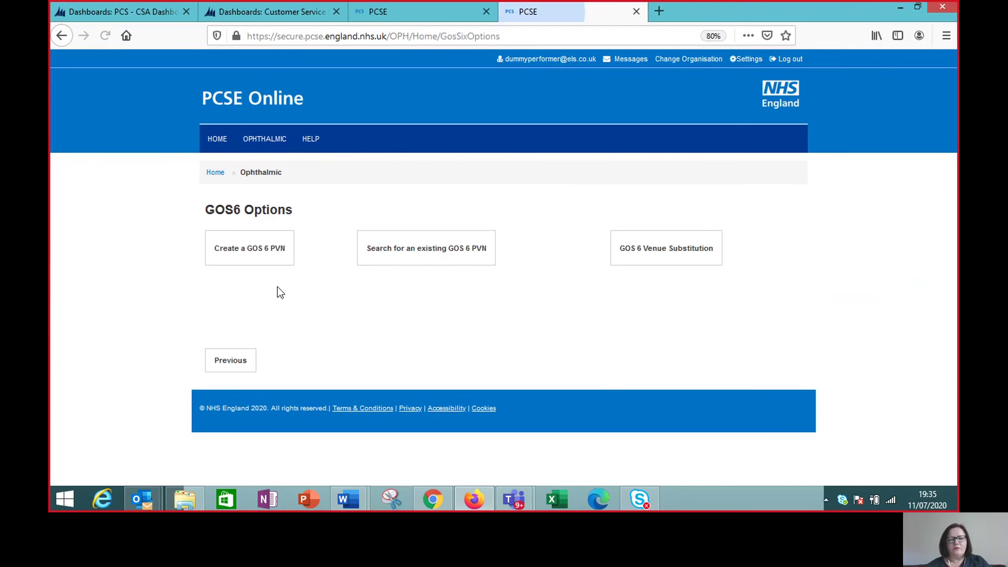
pyautogui.click(404, 263)
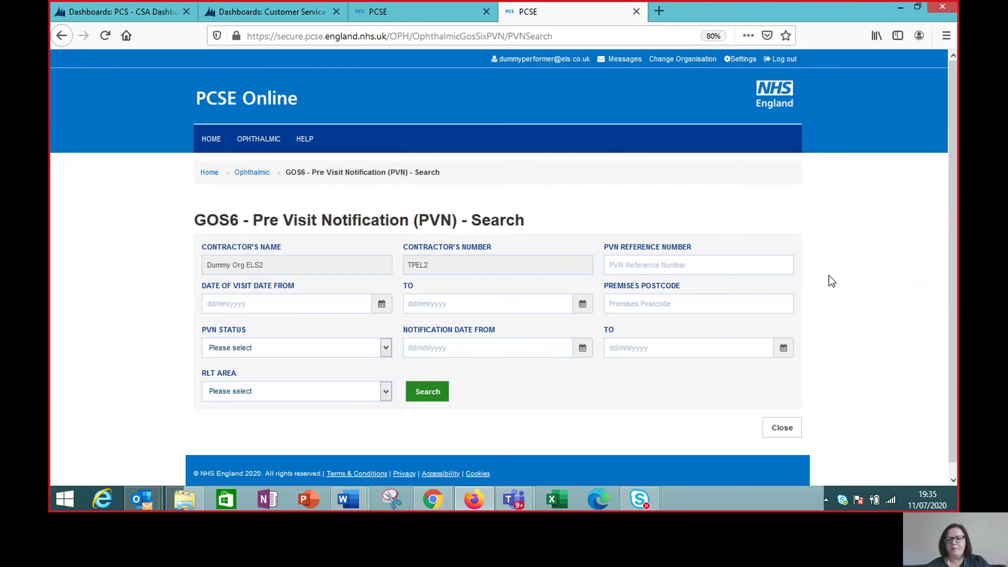
# Search for pre-visit notifications with a date of visit from 11/07/2020 to 11/07/2020.
pyautogui.click(382, 308)
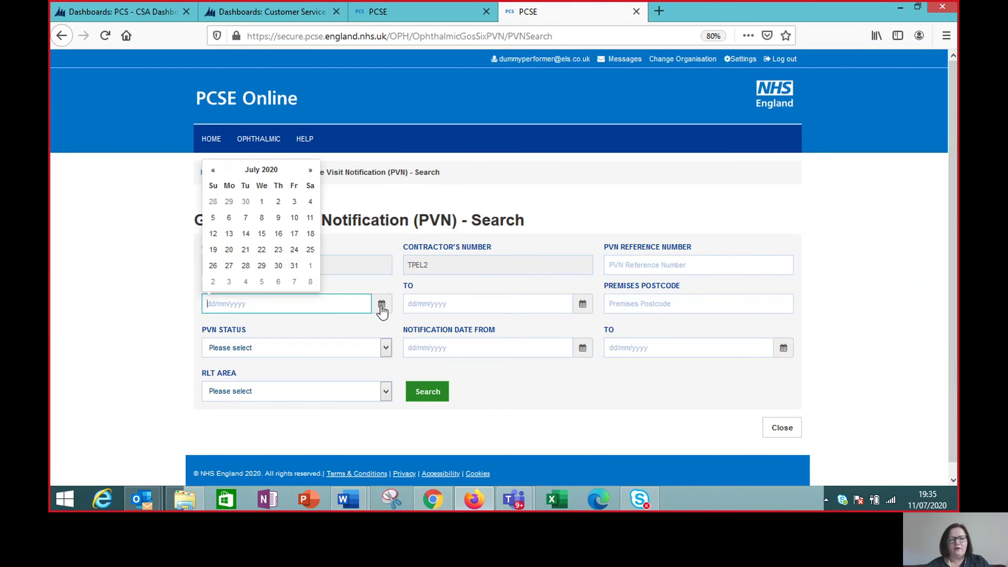
pyautogui.click(310, 218)
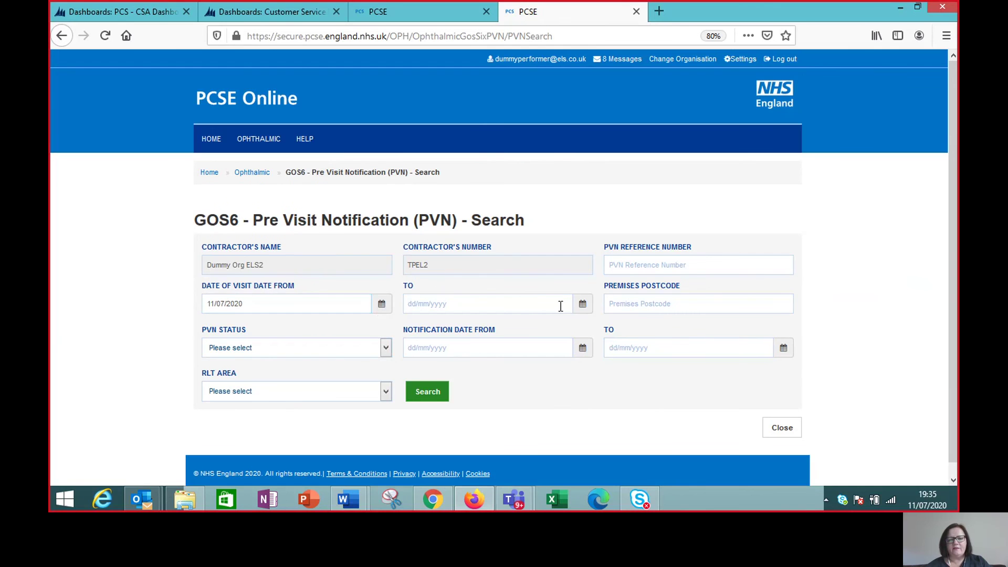
pyautogui.click(583, 309)
pyautogui.click(514, 220)
pyautogui.click(426, 398)
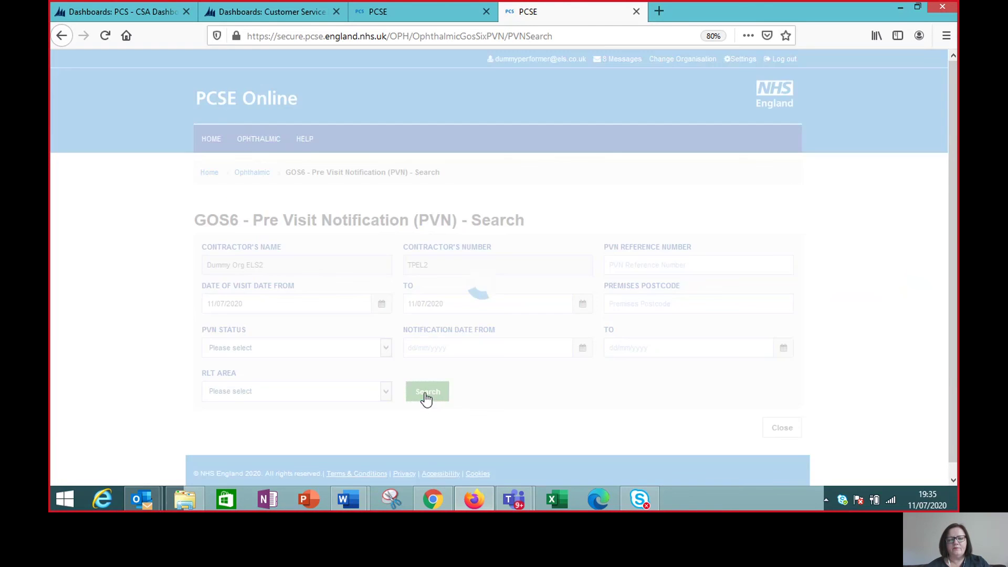
# Open the accepted pre-visit notification from the search results and create a GOS6 for its first listed patient.
pyautogui.moveTo(954, 338); pyautogui.dragTo(954, 415)
pyautogui.click(781, 357)
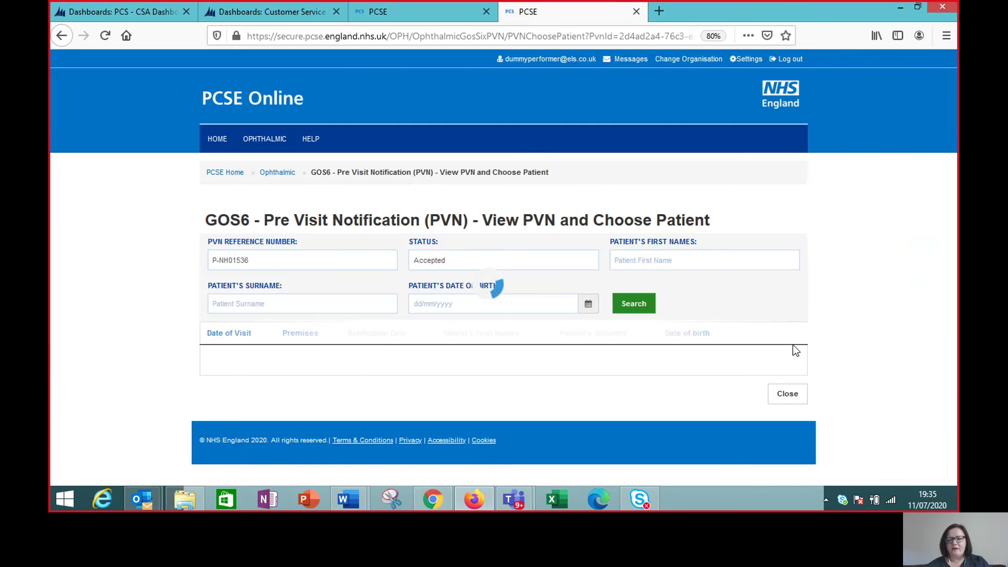
pyautogui.moveTo(954, 386); pyautogui.dragTo(952, 442)
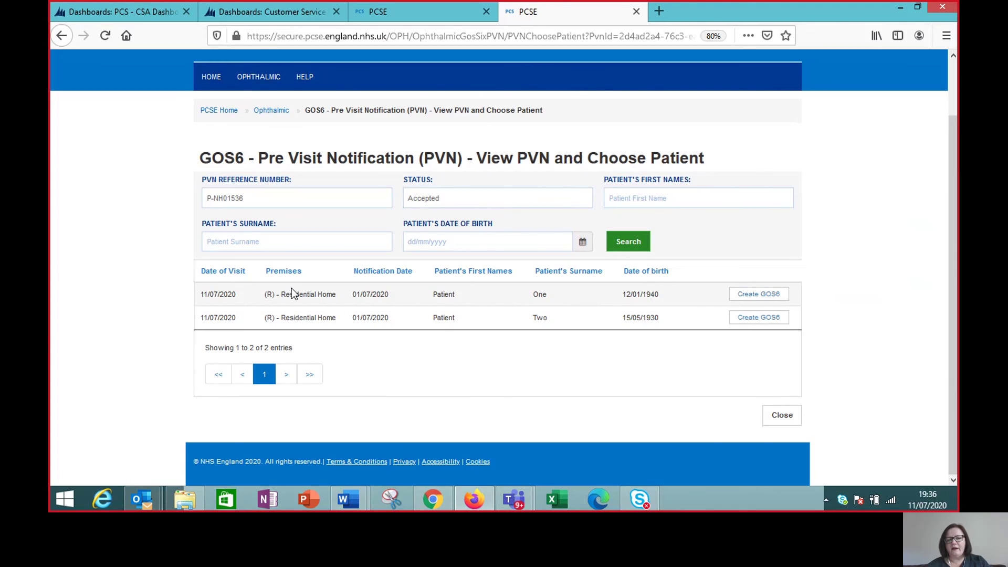
pyautogui.click(767, 298)
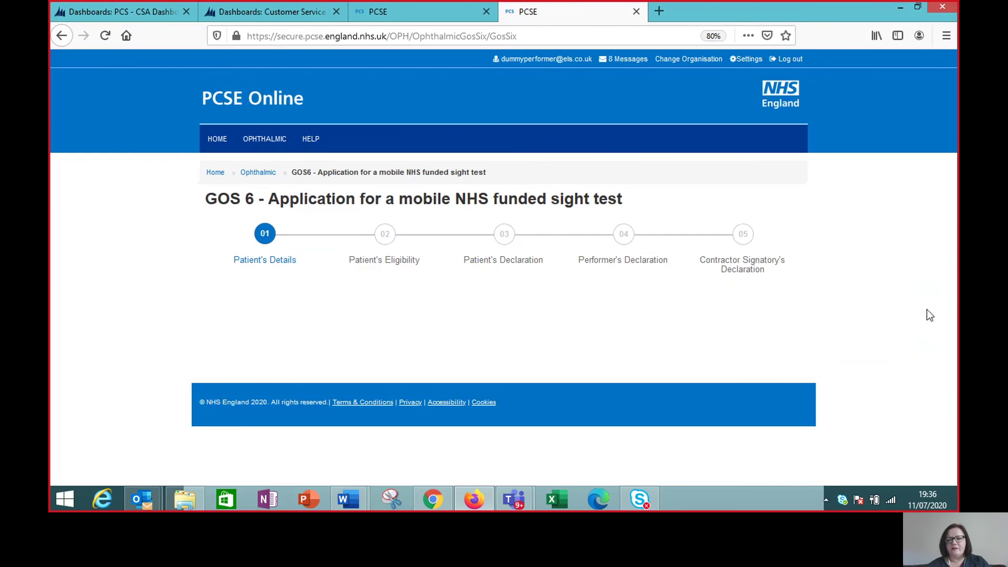
# Set the patient's title to Mr. in the new application's patient details.
pyautogui.moveTo(955, 231); pyautogui.dragTo(954, 386)
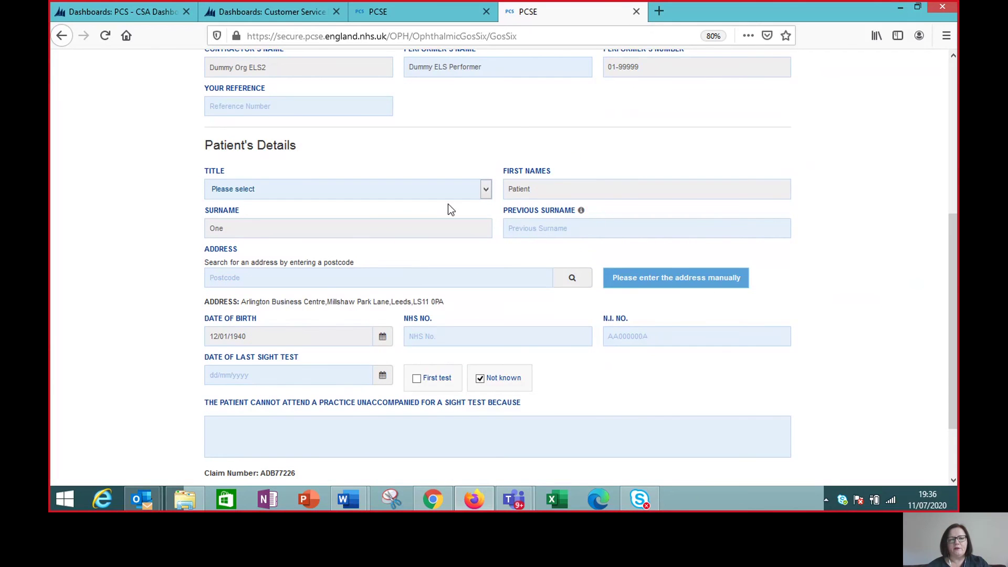
pyautogui.click(487, 189)
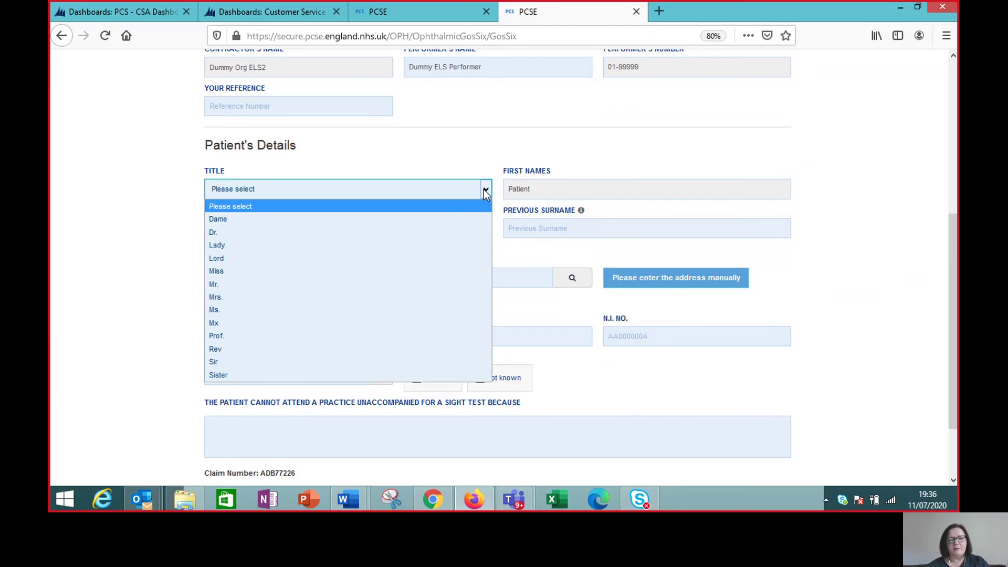
pyautogui.click(388, 288)
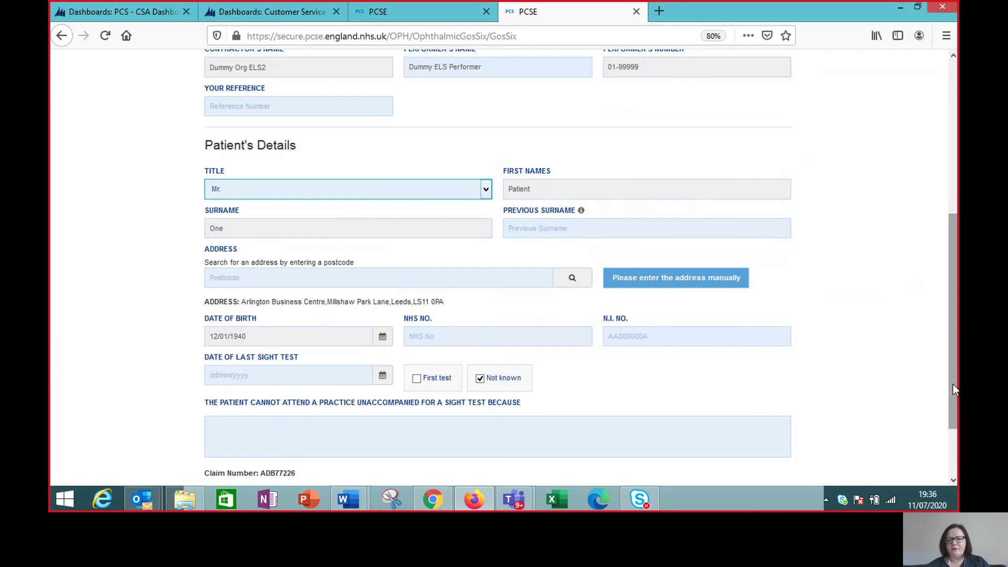
# Enter "Due to dementia" as the reason for not attending a practice unaccompanied, and save to continue to the patient's eligibility.
pyautogui.moveTo(954, 390); pyautogui.dragTo(950, 432)
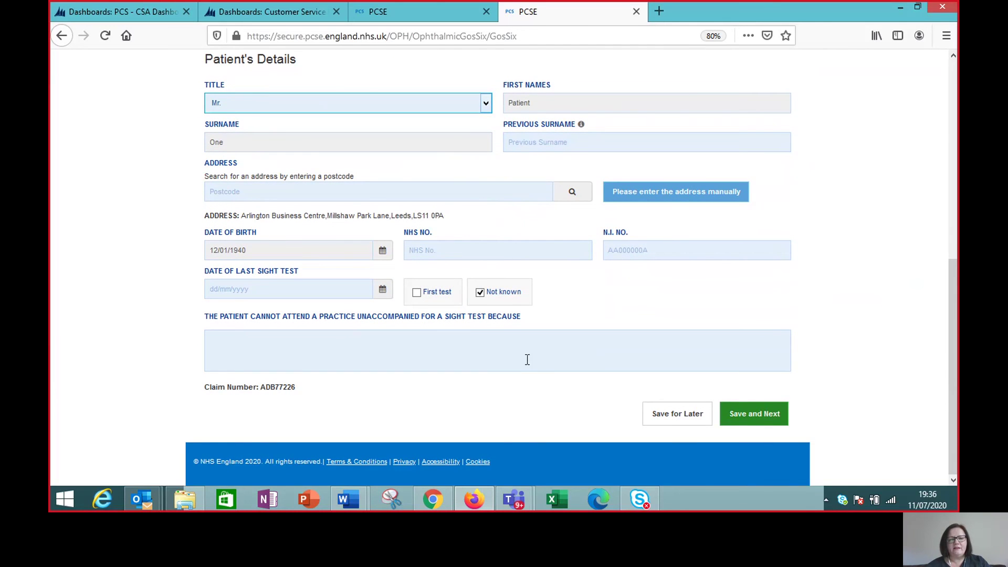
pyautogui.click(377, 342)
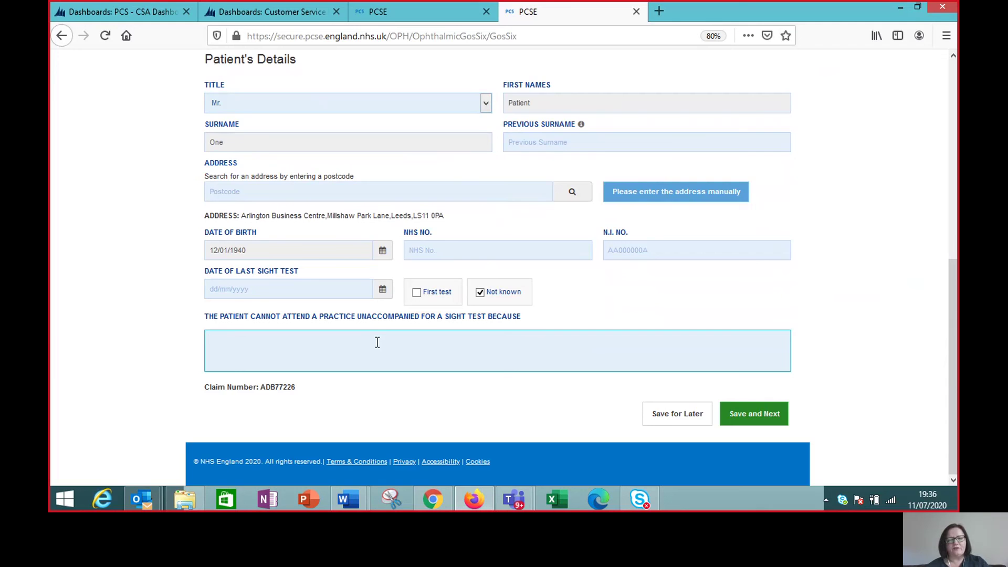
pyautogui.write('Due to de')
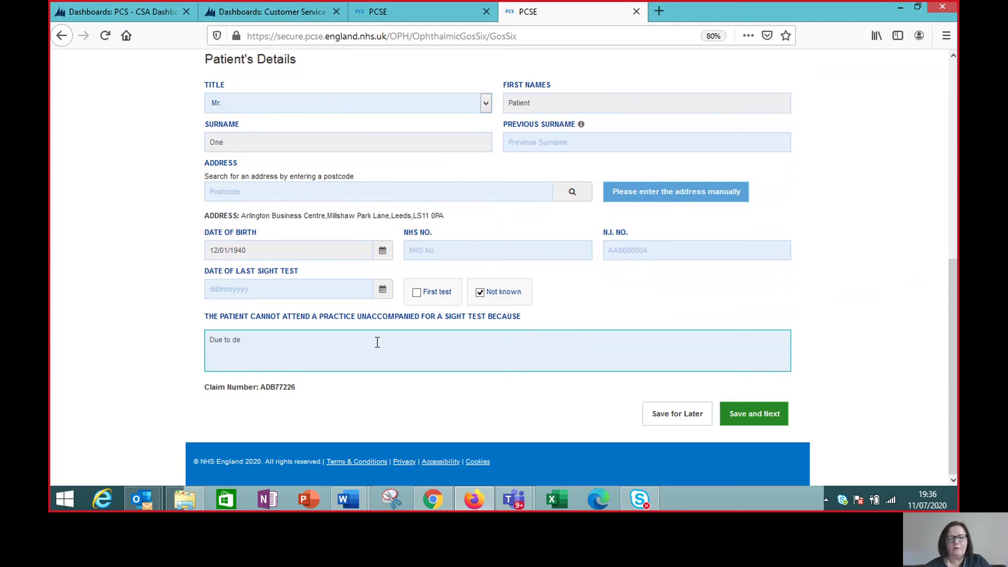
pyautogui.write('mentia')
pyautogui.click(775, 415)
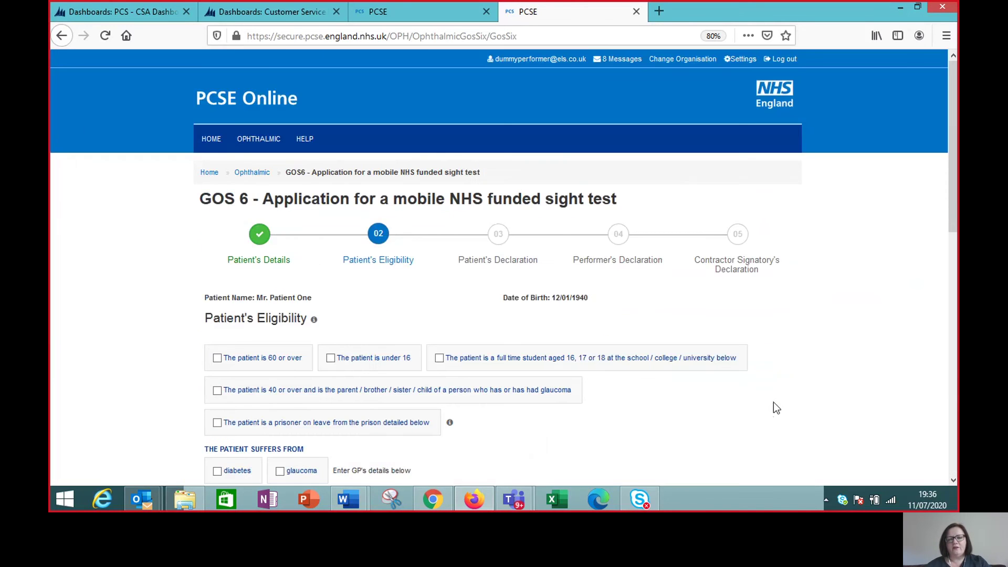
pyautogui.moveTo(954, 227); pyautogui.dragTo(952, 177)
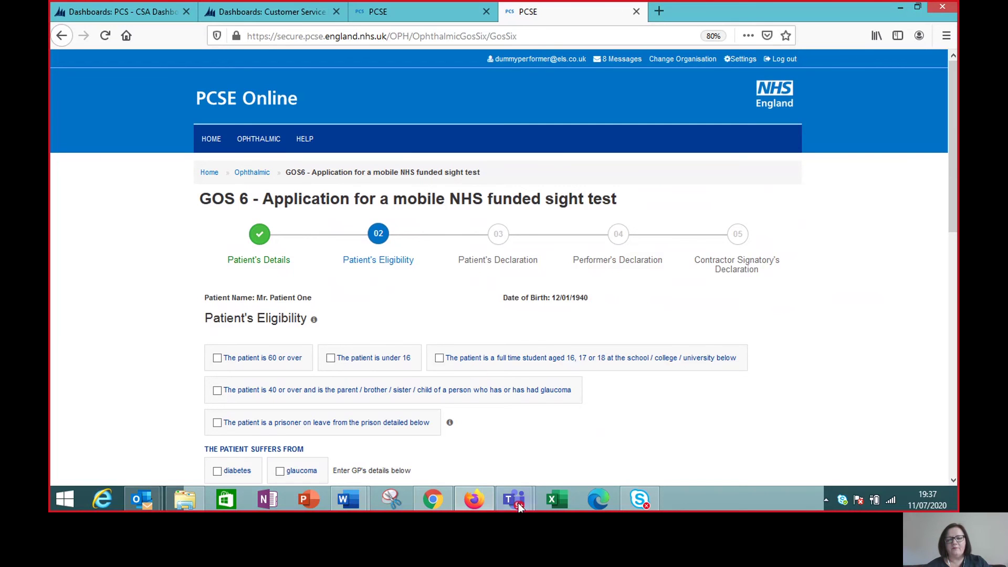
pyautogui.moveTo(519, 505)
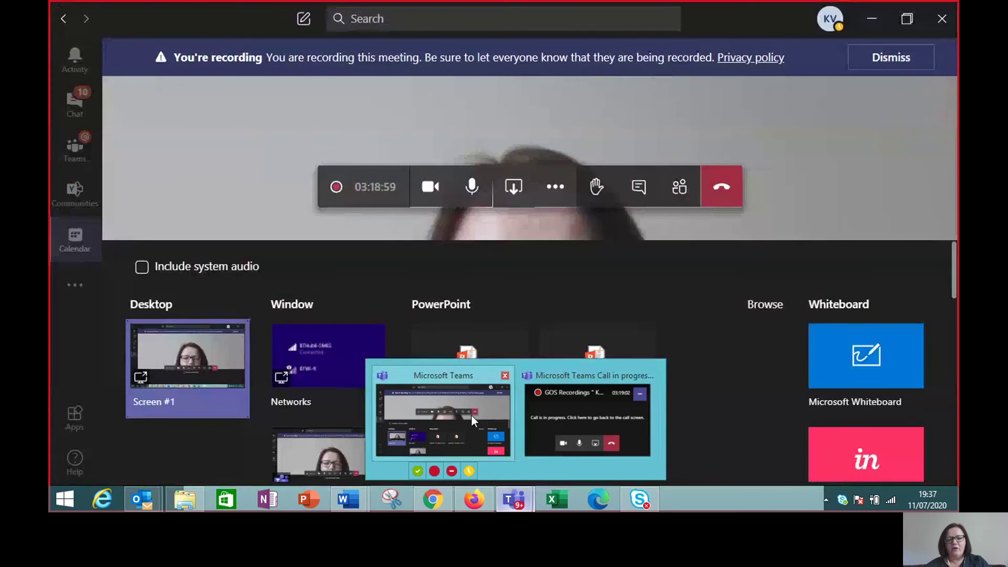
pyautogui.click(472, 415)
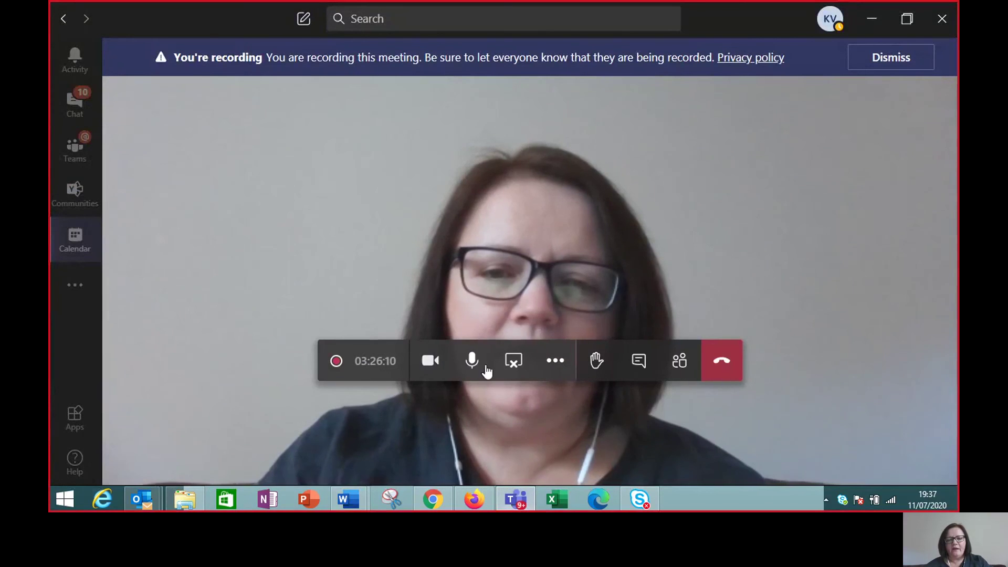
pyautogui.click(513, 363)
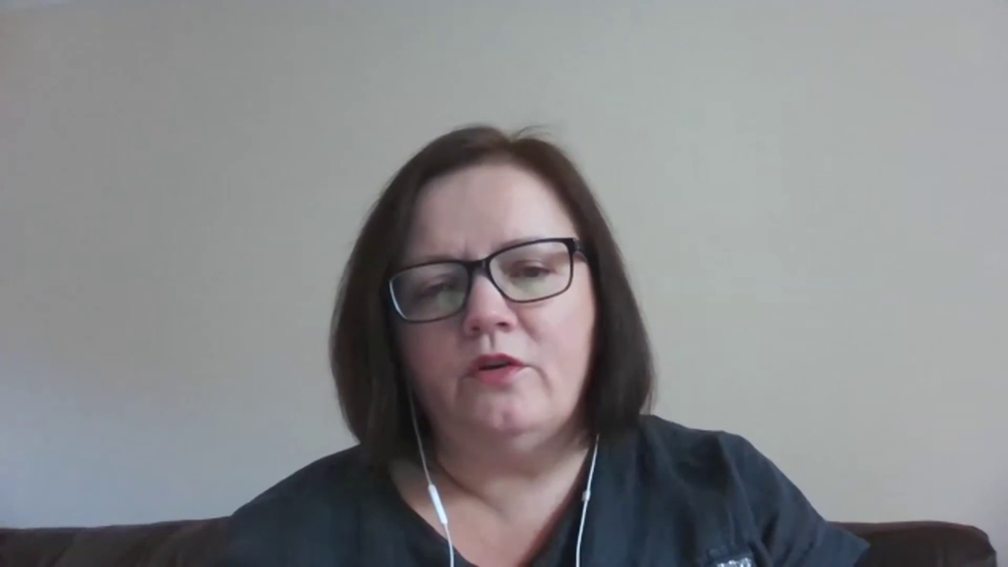